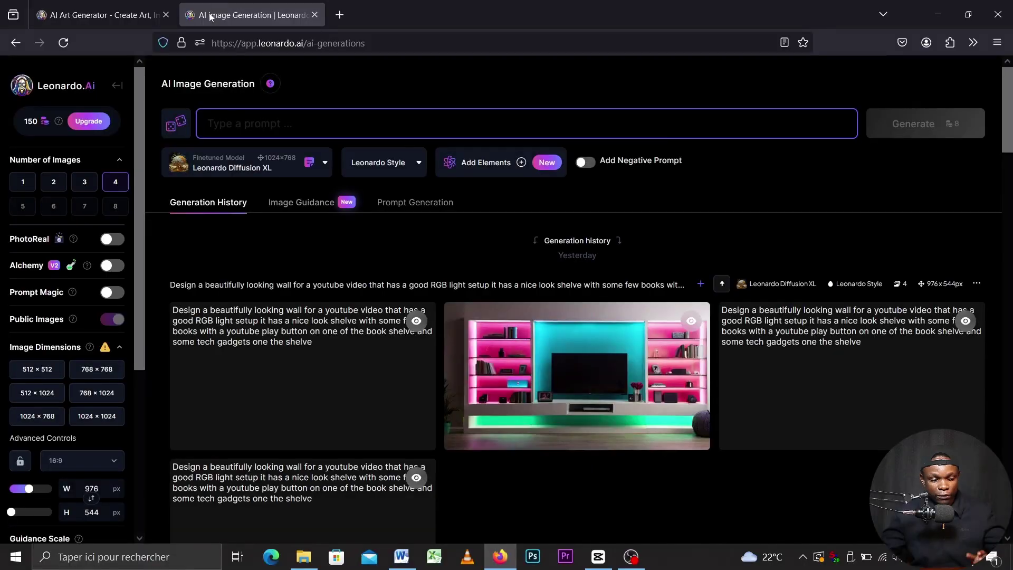
Step: Switch to the Word document and copy the full French prompt paragraph describing the YouTube video wall
{"action": "left_click", "coordinate": [401, 557]}
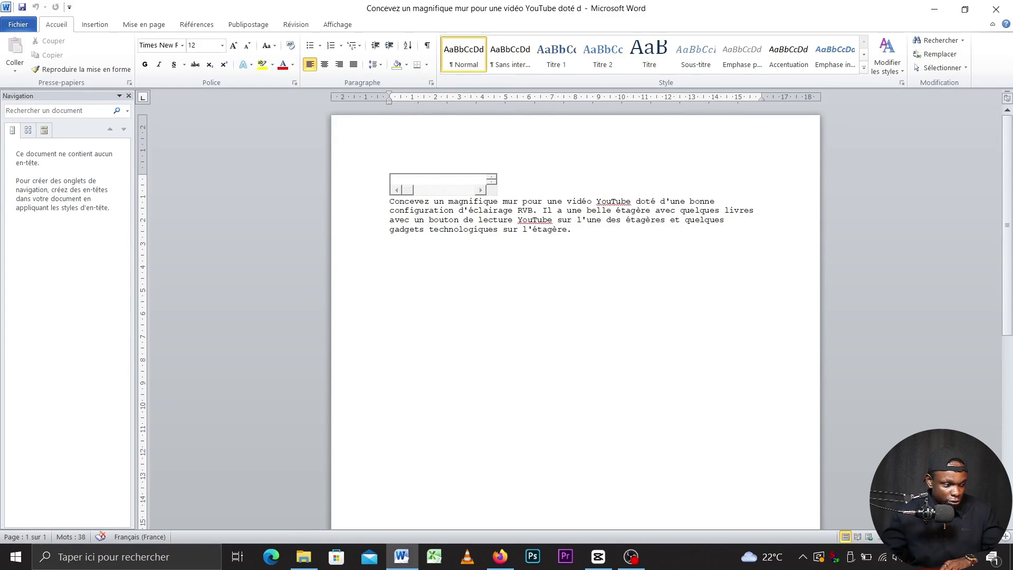
{"action": "scroll", "coordinate": [611, 456], "scroll_direction": "up", "scroll_amount": 8, "text": "ctrl"}
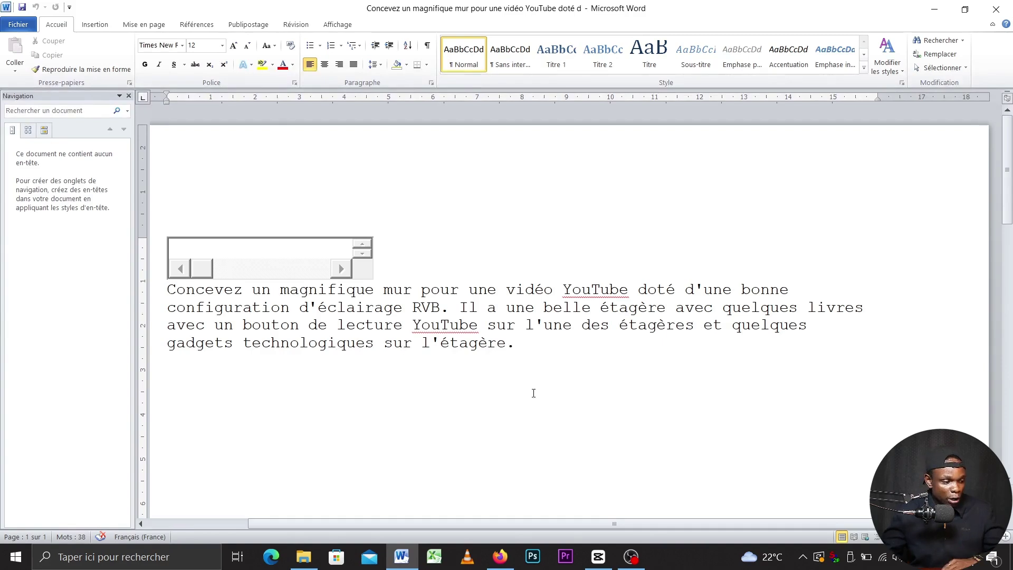
{"action": "left_click_drag", "start_coordinate": [540, 349], "coordinate": [172, 292]}
{"action": "key", "text": "ctrl+c"}
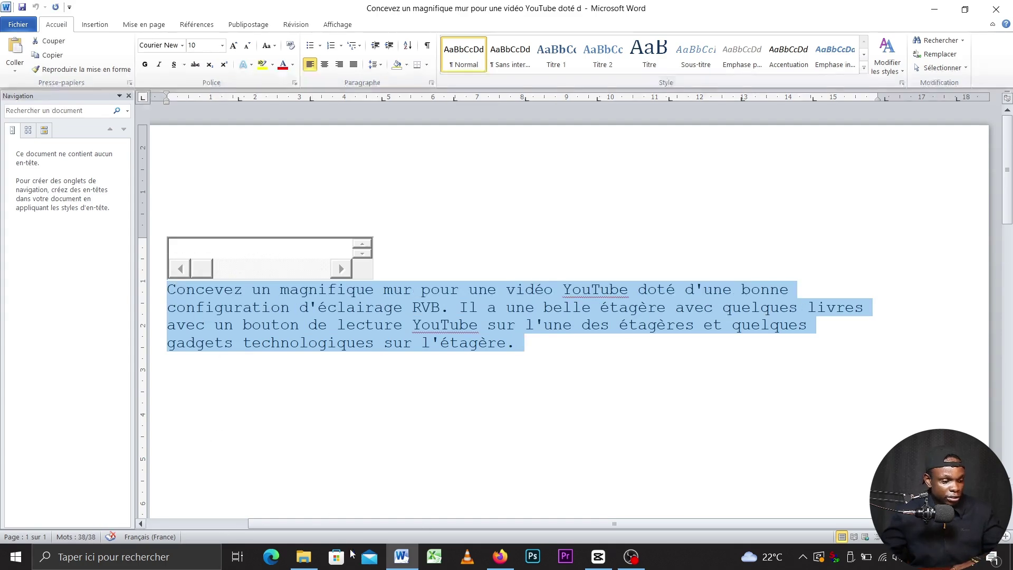
Step: Switch to Firefox, open google.com in a new tab and search for google translate
{"action": "left_click", "coordinate": [501, 556]}
{"action": "key", "text": "ctrl+t"}
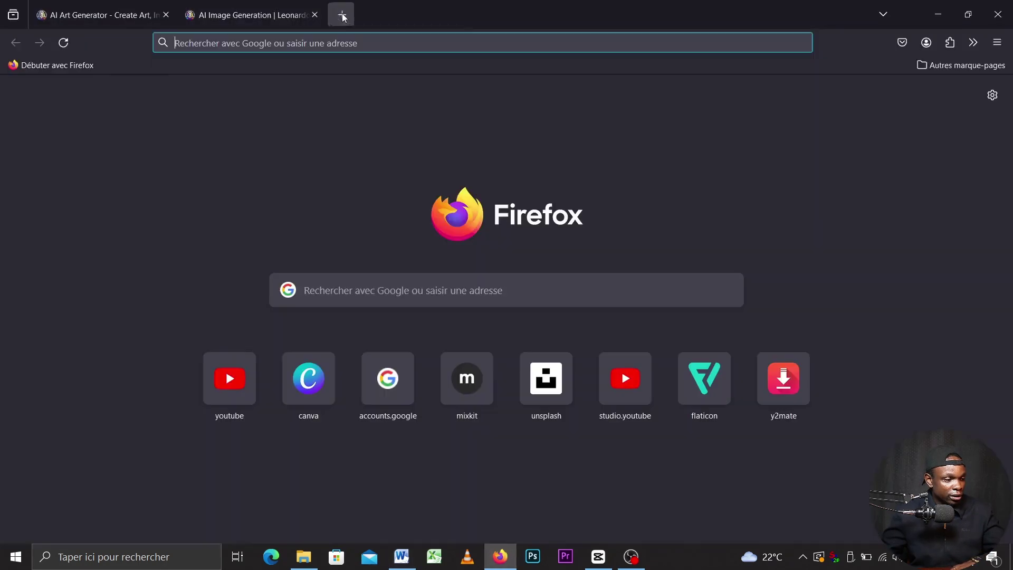
{"action": "left_click", "coordinate": [354, 291]}
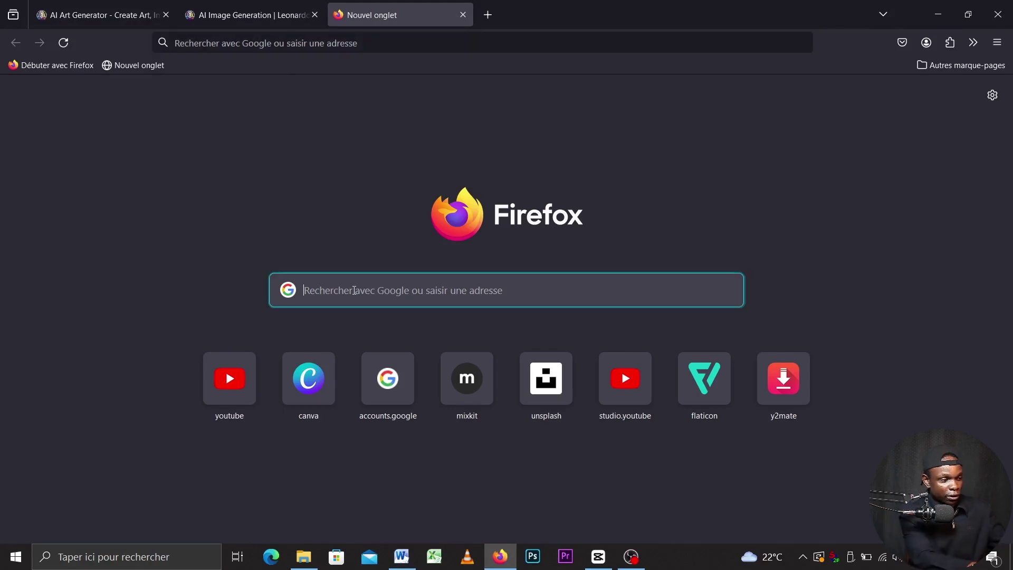
{"action": "type", "text": "google.com"}
{"action": "key", "text": "Return"}
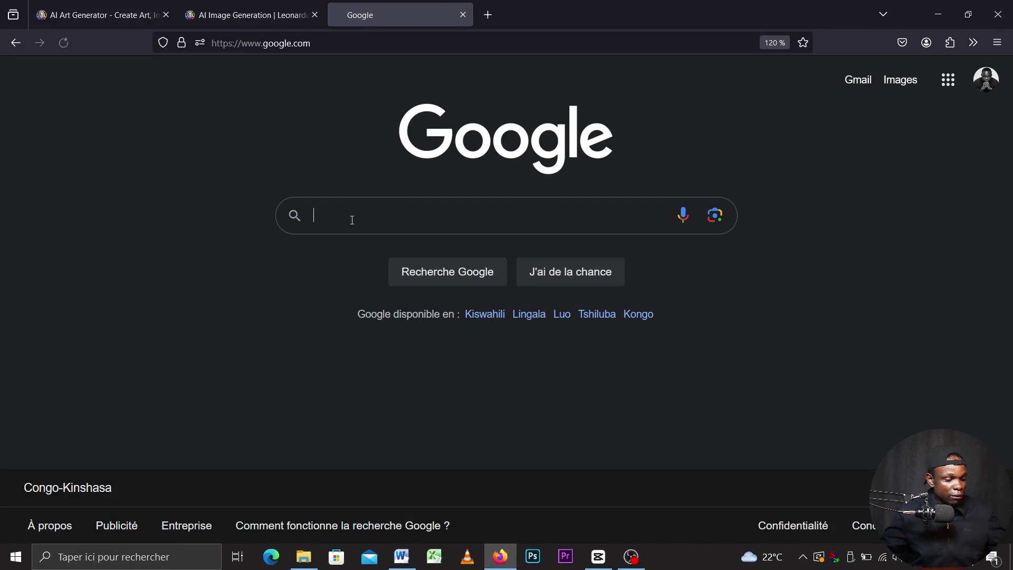
{"action": "left_click", "coordinate": [351, 217]}
{"action": "type", "text": "GO"}
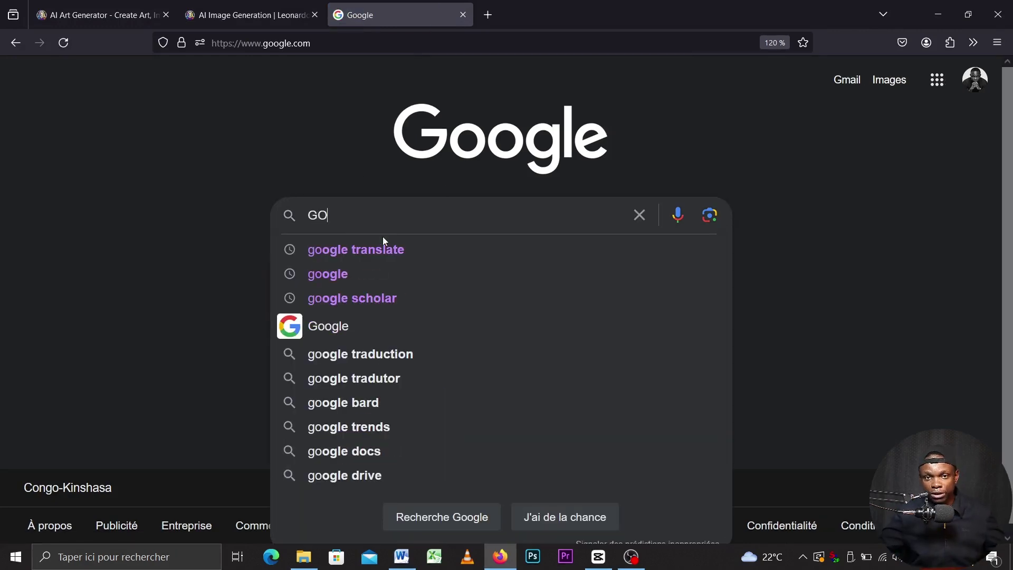
{"action": "left_click", "coordinate": [386, 257]}
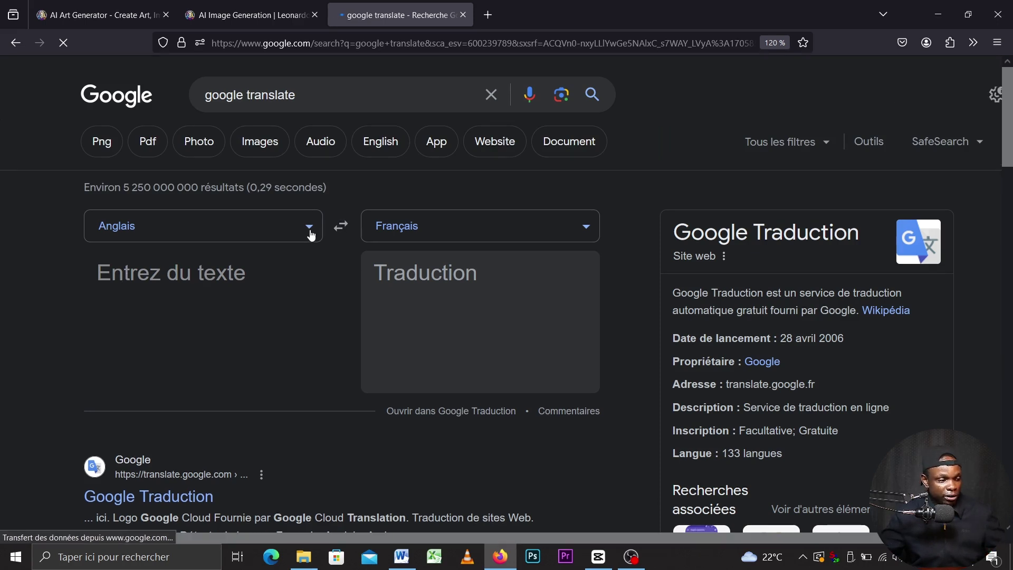
Step: Set the translator to go from French to English and paste the copied prompt as source text
{"action": "left_click", "coordinate": [310, 232]}
{"action": "scroll", "coordinate": [116, 348], "scroll_direction": "down", "scroll_amount": 10}
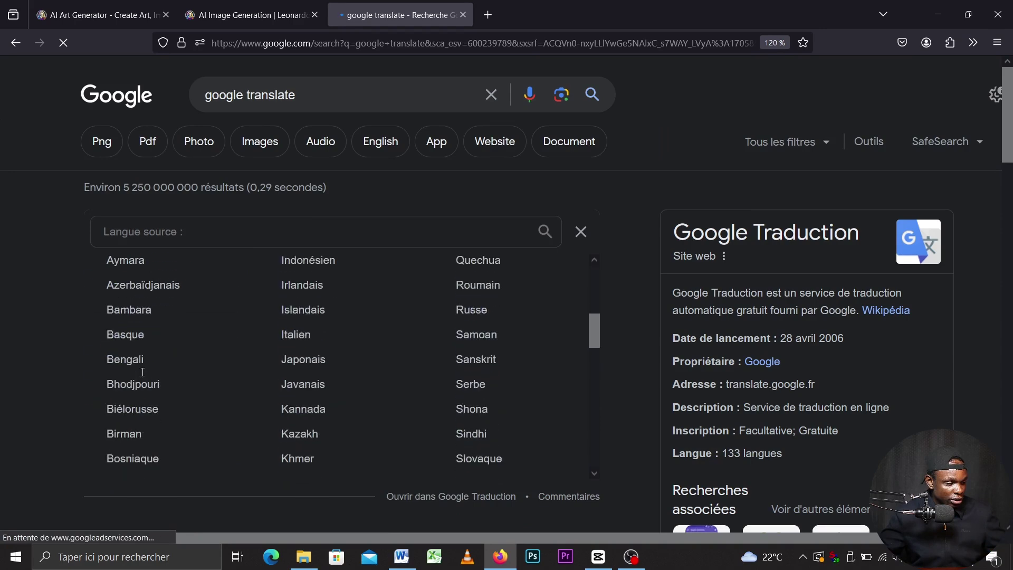
{"action": "scroll", "coordinate": [145, 375], "scroll_direction": "down", "scroll_amount": 5}
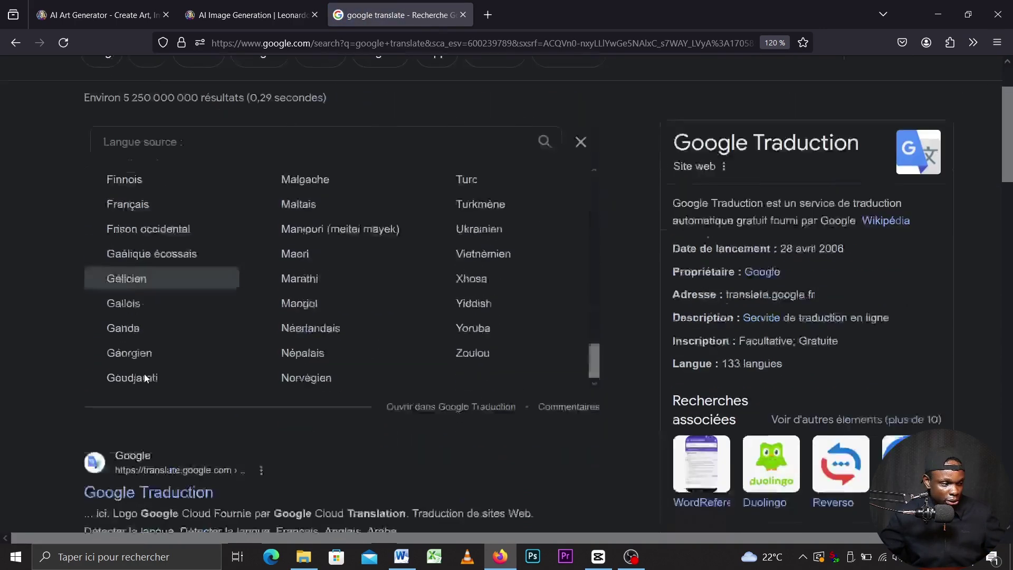
{"action": "scroll", "coordinate": [195, 248], "scroll_direction": "up", "scroll_amount": 5}
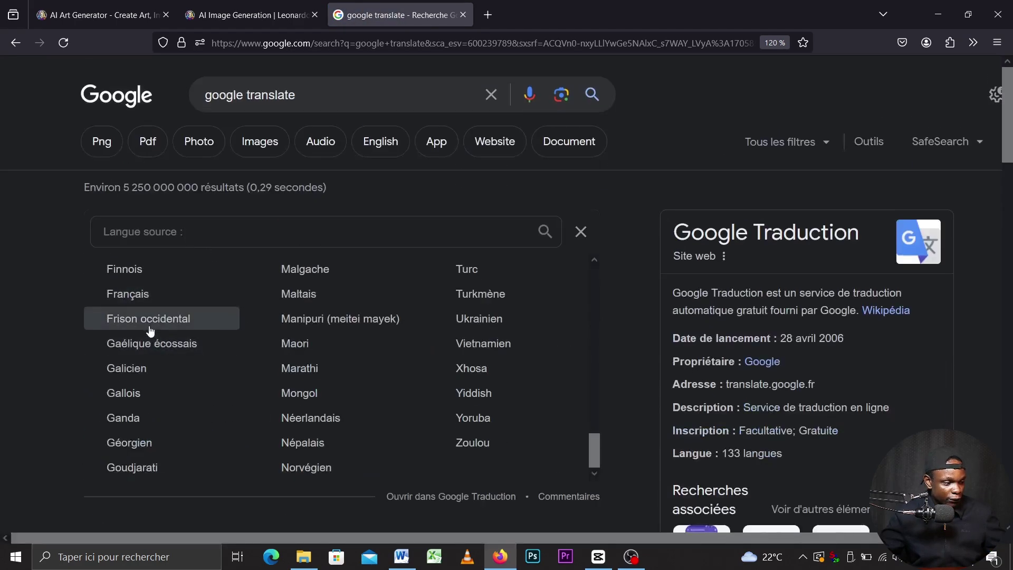
{"action": "left_click", "coordinate": [144, 300]}
{"action": "left_click", "coordinate": [127, 288]}
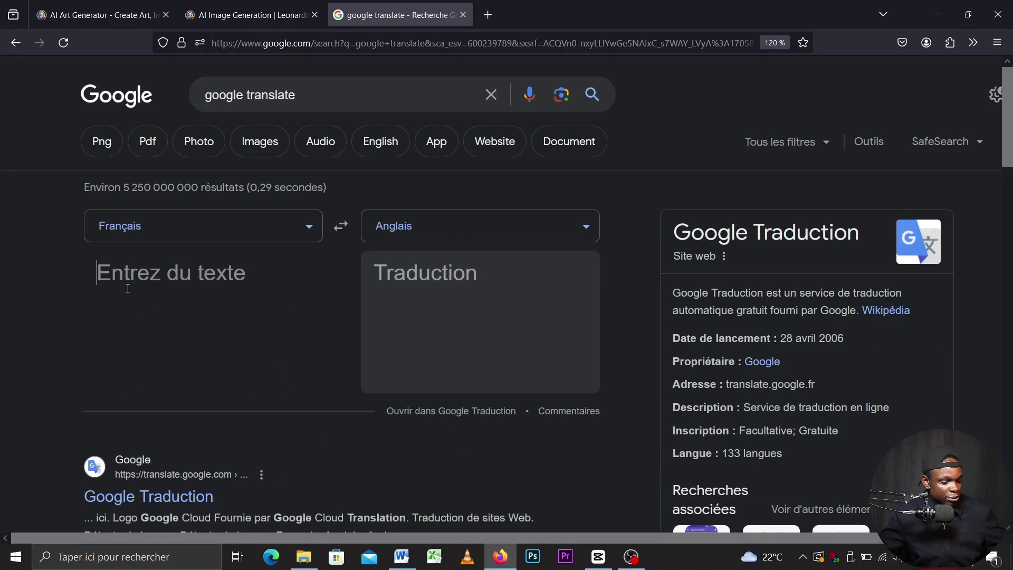
{"action": "key", "text": "ctrl+v"}
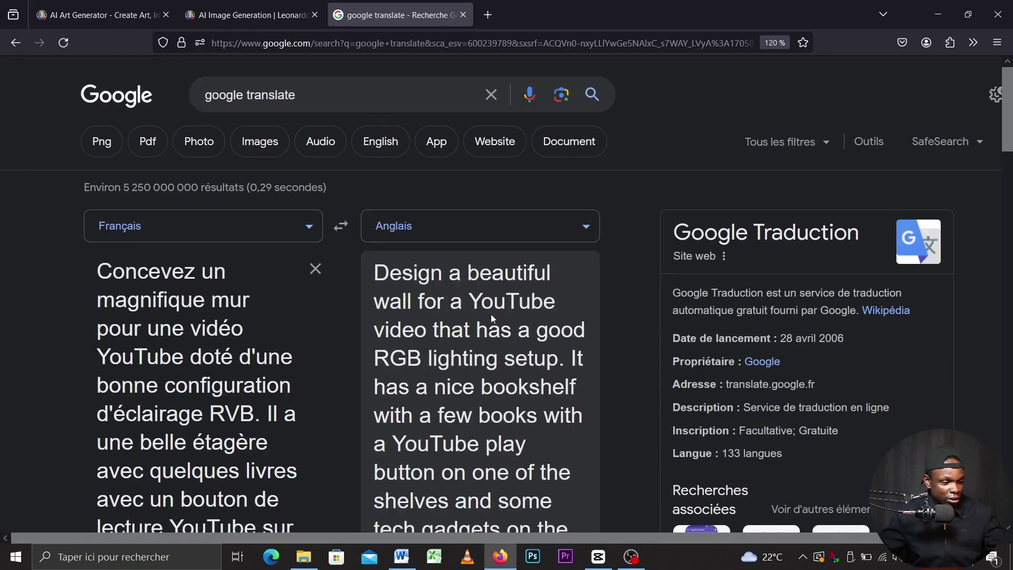
Step: Copy the entire English translation of the prompt, from "Design a beautiful wall" to "on the shelf."
{"action": "scroll", "coordinate": [491, 314], "scroll_direction": "down", "scroll_amount": 3}
{"action": "scroll", "coordinate": [471, 299], "scroll_direction": "up", "scroll_amount": 1}
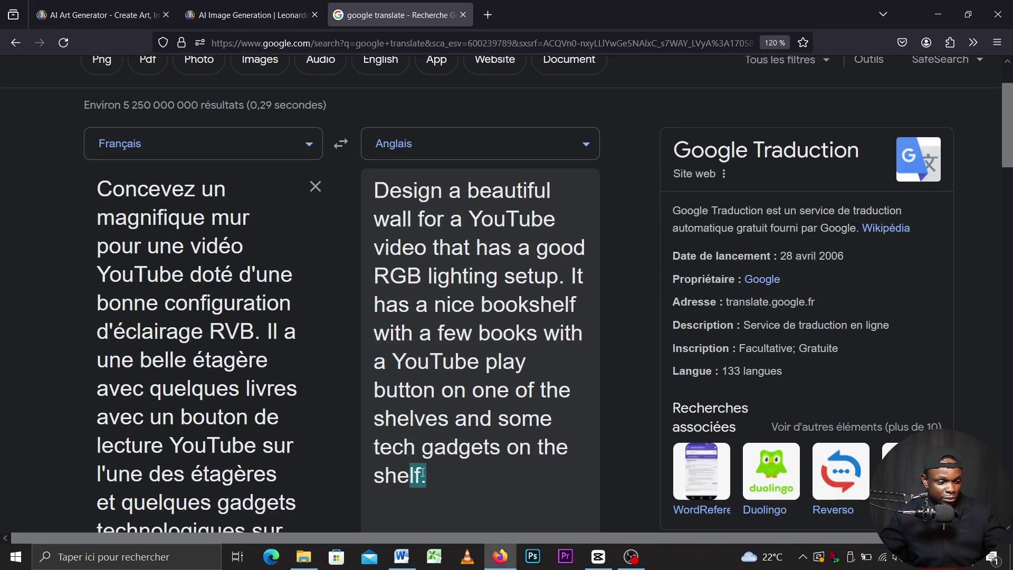
{"action": "left_click", "coordinate": [438, 465]}
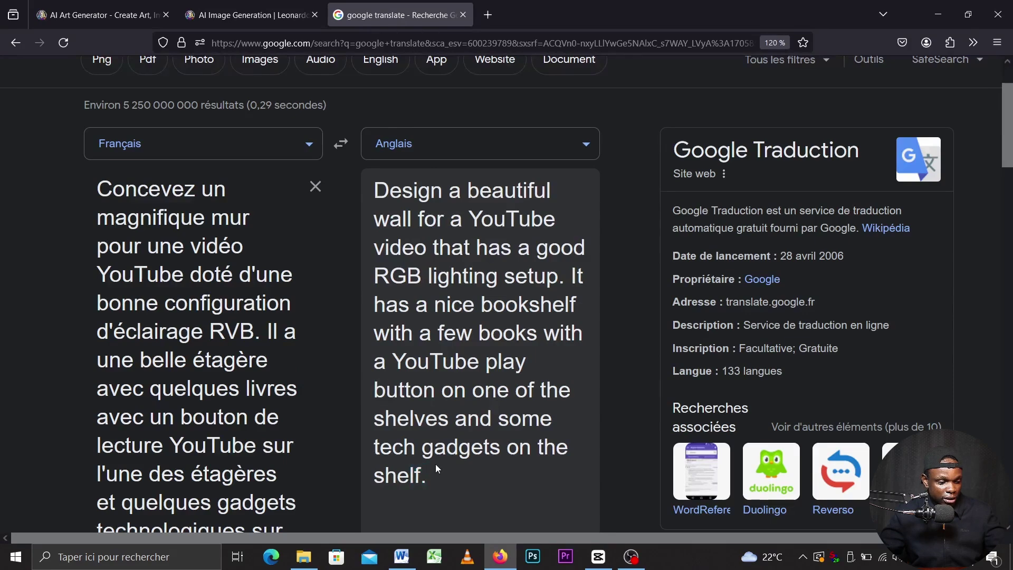
{"action": "left_click_drag", "start_coordinate": [424, 479], "coordinate": [359, 305]}
{"action": "key", "text": "ctrl+c"}
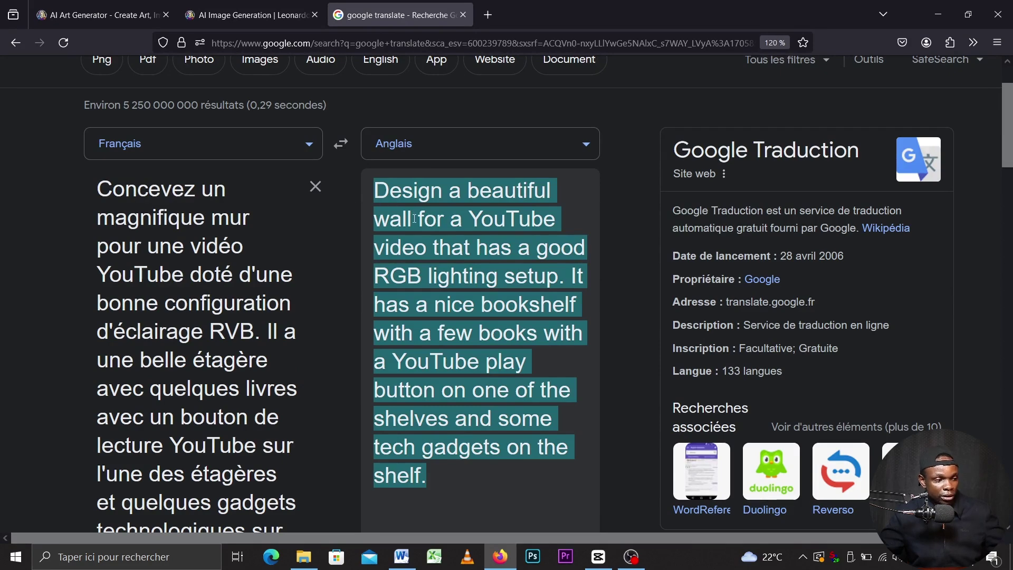
Step: Paste the English prompt into Leonardo's AI Image Generation page and generate the images
{"action": "left_click", "coordinate": [240, 21]}
{"action": "left_click", "coordinate": [397, 132]}
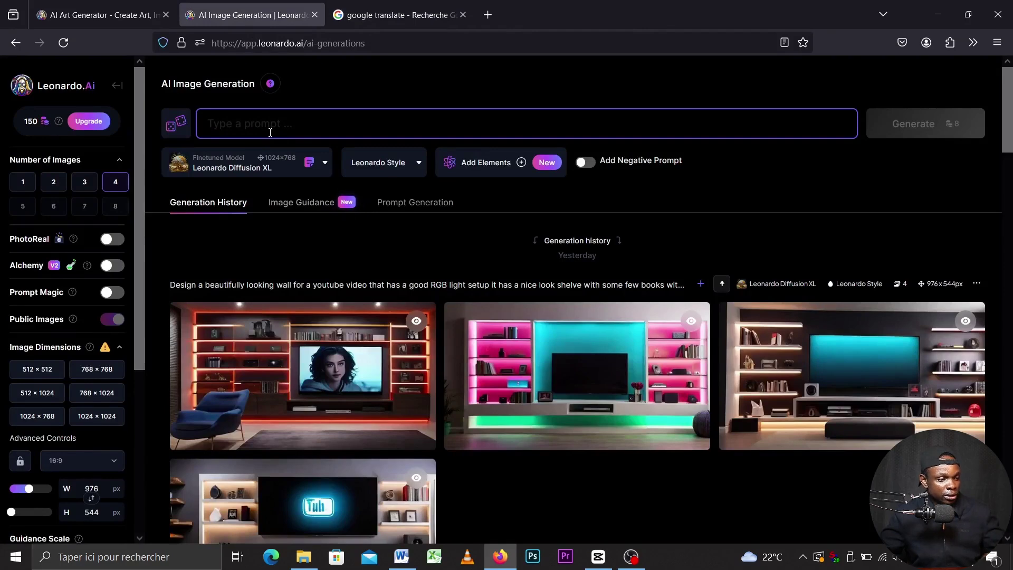
{"action": "key", "text": "ctrl+v"}
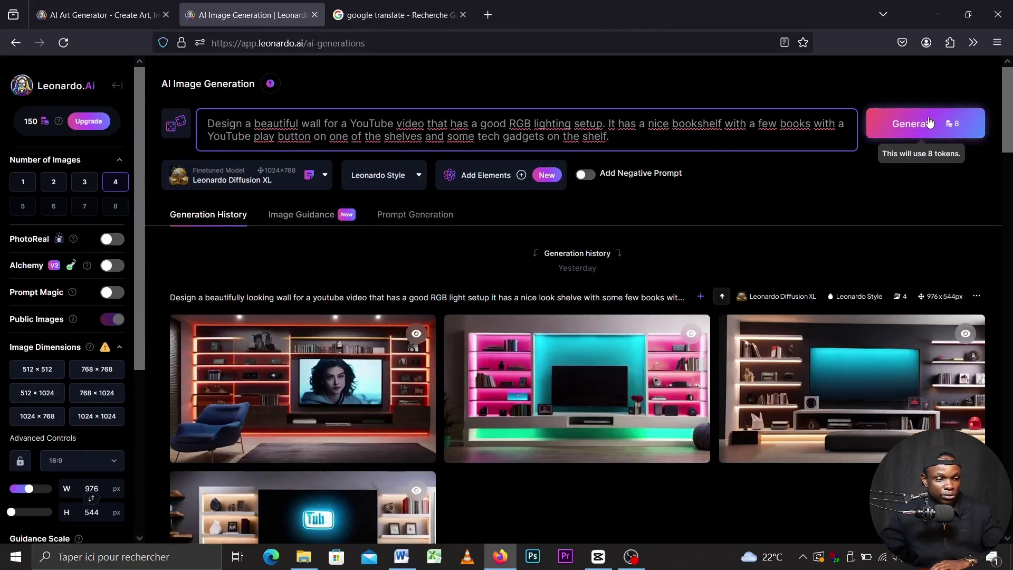
{"action": "left_click", "coordinate": [966, 144]}
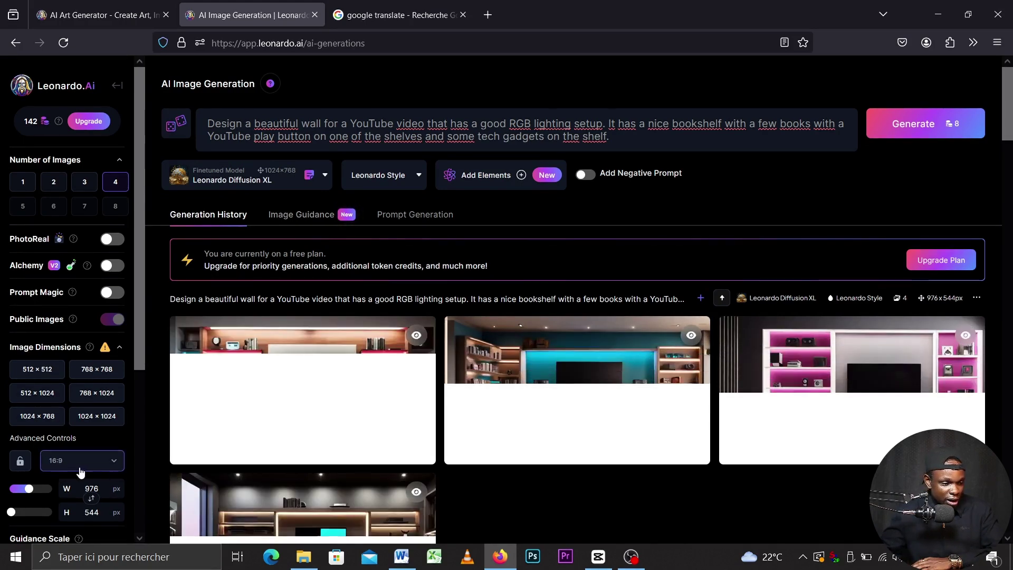
Step: Review the generated wall images and the subscription plans page, and return to the image generation page
{"action": "scroll", "coordinate": [654, 409], "scroll_direction": "down", "scroll_amount": 3}
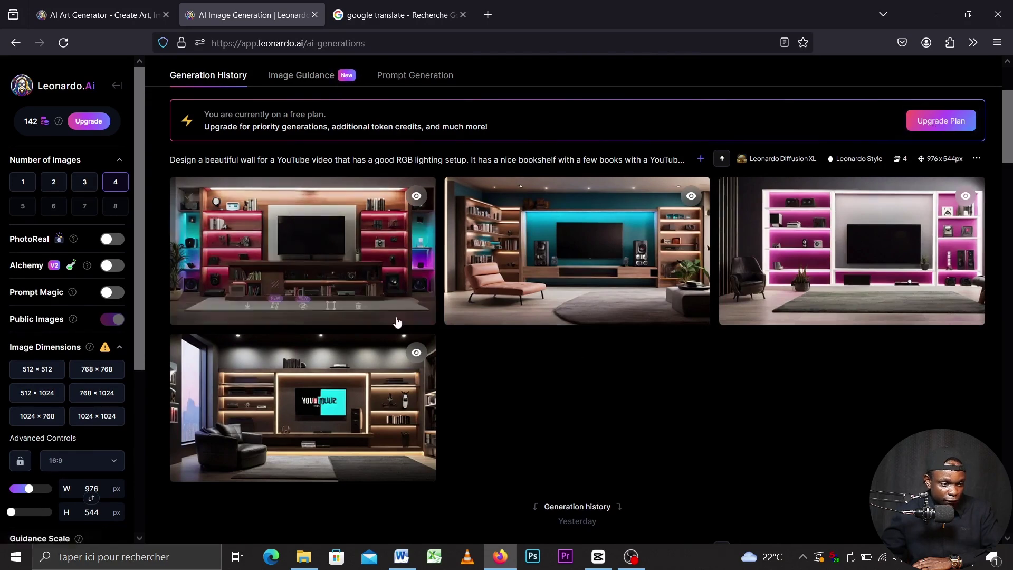
{"action": "left_click", "coordinate": [942, 122]}
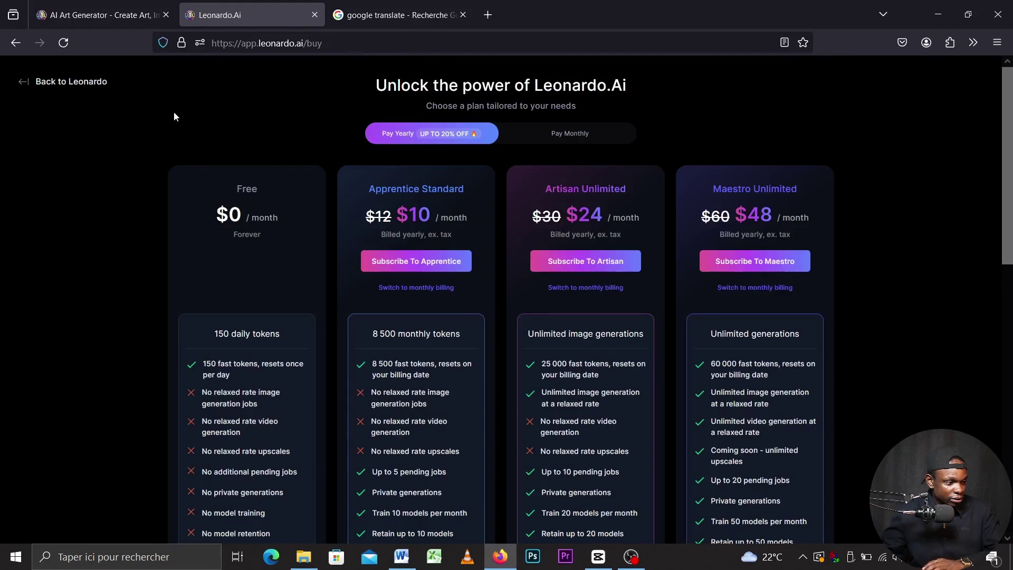
{"action": "left_click", "coordinate": [16, 43]}
{"action": "scroll", "coordinate": [450, 283], "scroll_direction": "down", "scroll_amount": 3}
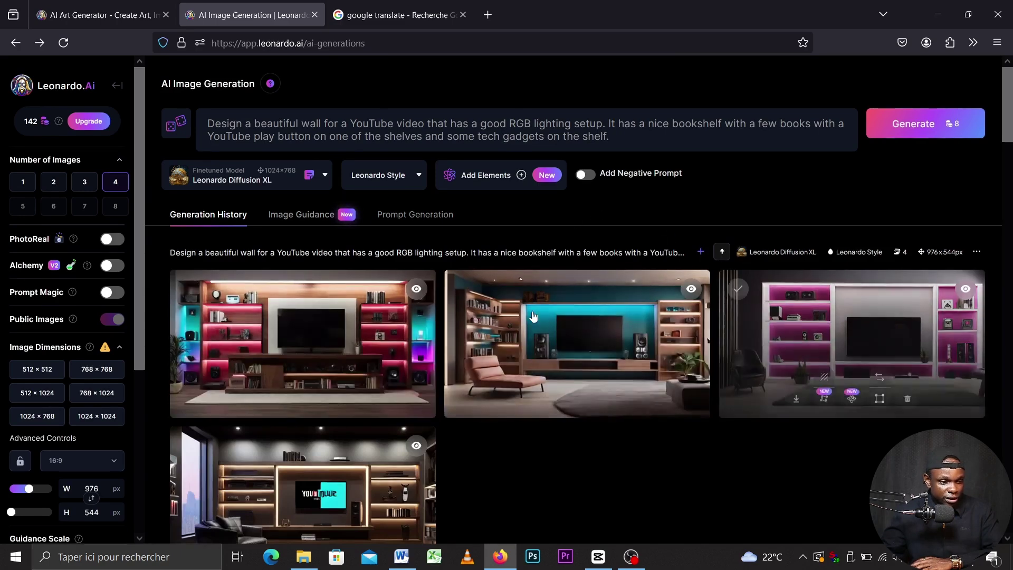
Step: Generate another batch from the same prompt and download its first image, the white shelves with teal and pink lighting
{"action": "left_click", "coordinate": [907, 126]}
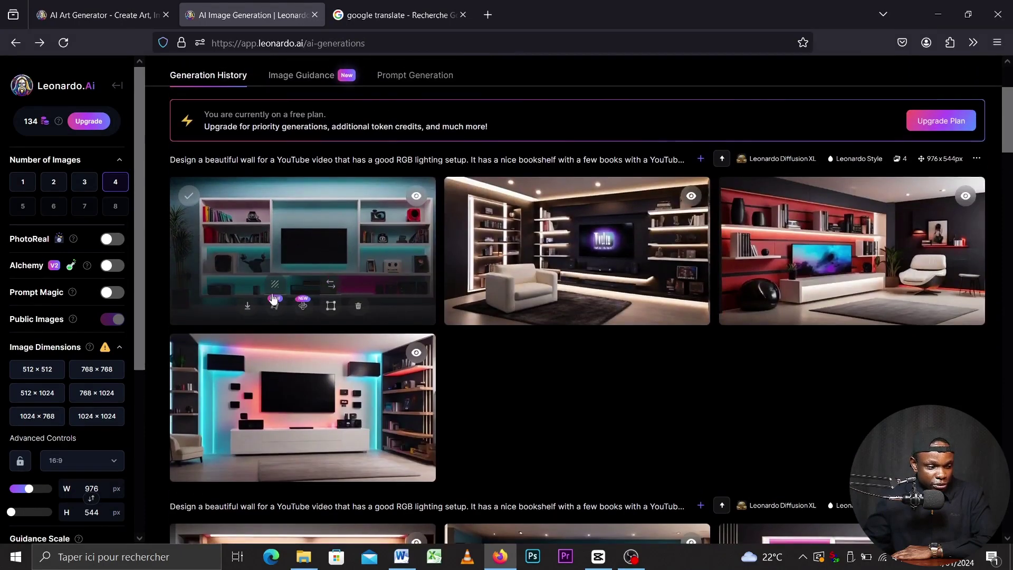
{"action": "left_click", "coordinate": [248, 312]}
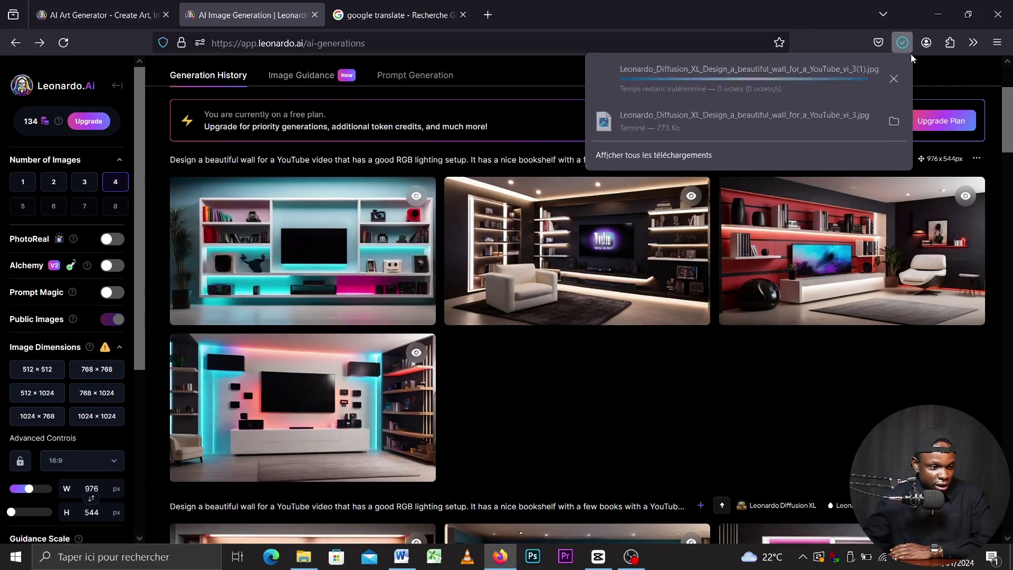
Step: Download the first image of the earlier batch, the wooden wall unit with red-lit shelves
{"action": "scroll", "coordinate": [447, 389], "scroll_direction": "down", "scroll_amount": 4}
{"action": "mouse_move", "coordinate": [519, 441]}
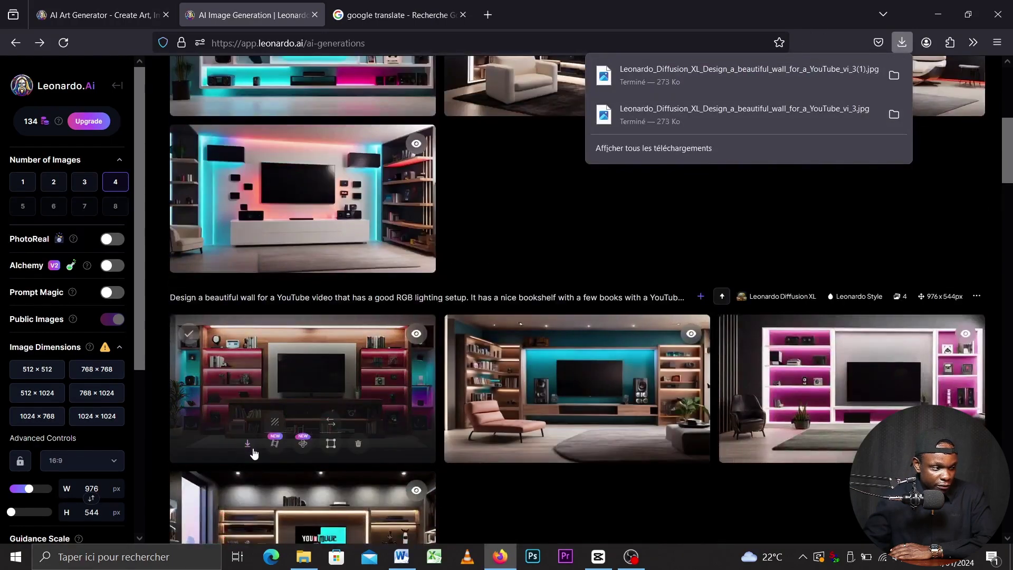
{"action": "left_click", "coordinate": [247, 446]}
{"action": "left_click", "coordinate": [247, 446]}
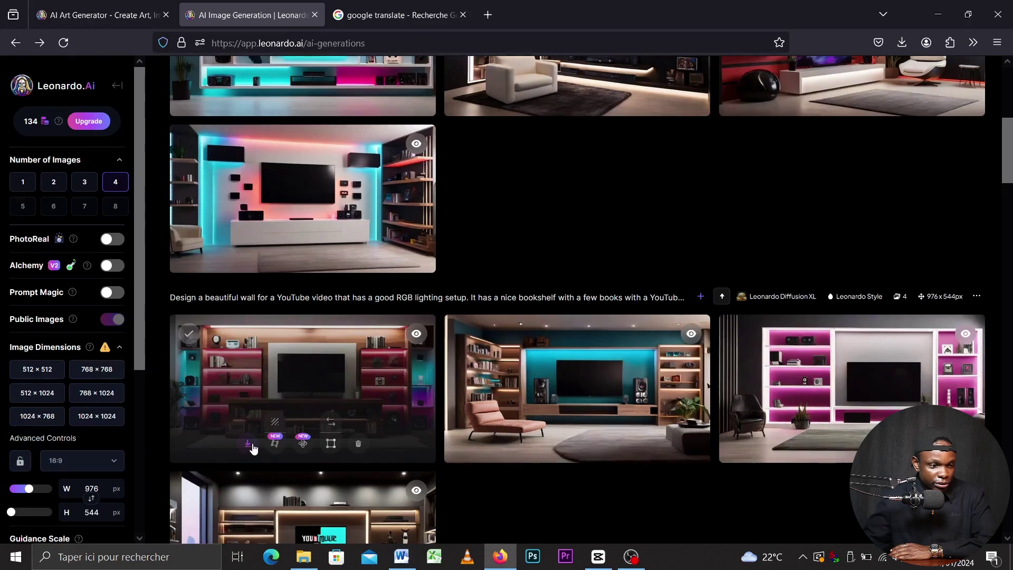
Step: Show the most recently downloaded image in its folder, and minimise all open windows to reveal the desktop
{"action": "left_click", "coordinate": [905, 45]}
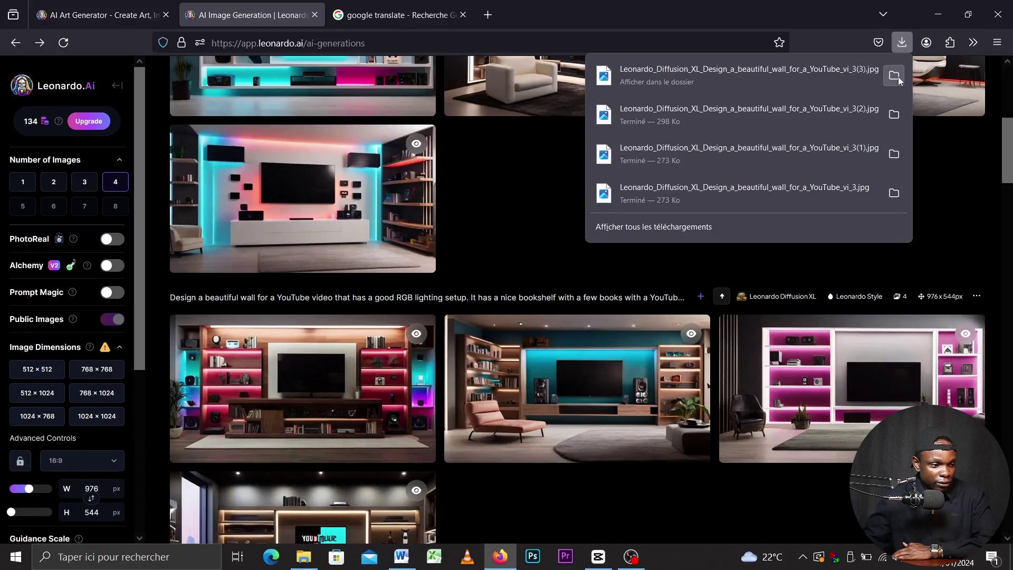
{"action": "left_click", "coordinate": [894, 77]}
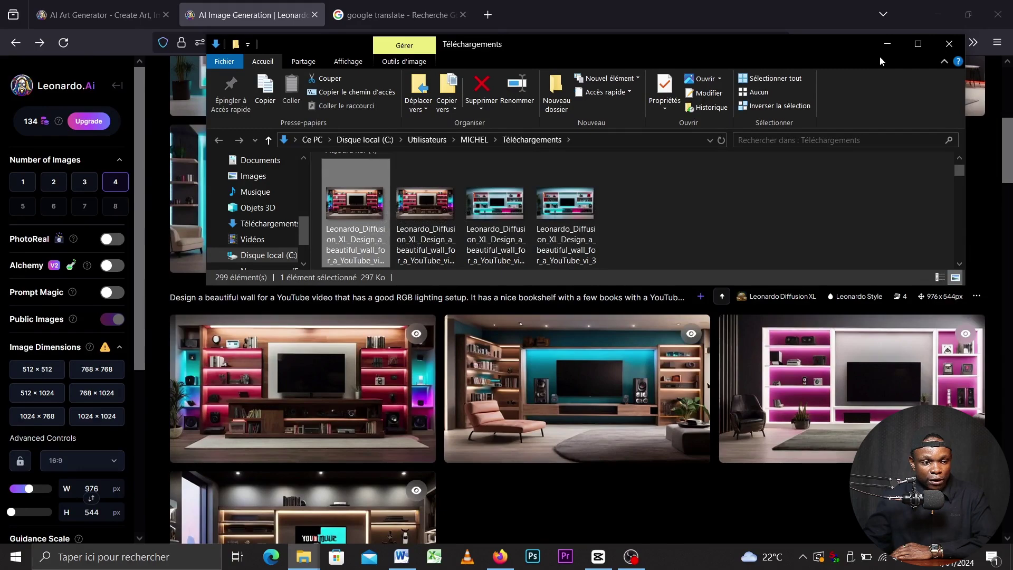
{"action": "left_click", "coordinate": [937, 15]}
{"action": "left_click", "coordinate": [937, 14]}
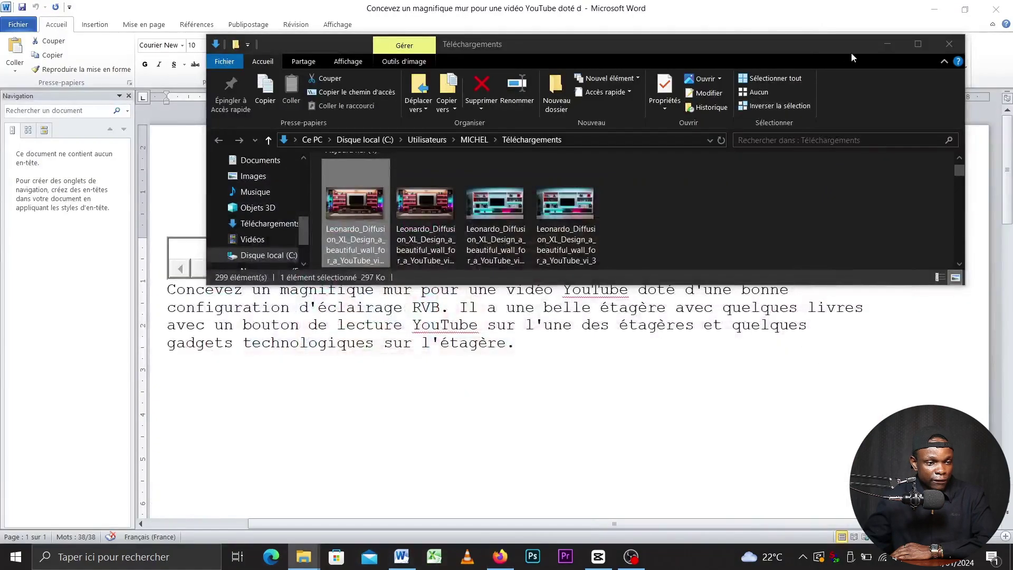
{"action": "left_click", "coordinate": [878, 40]}
{"action": "left_click", "coordinate": [937, 9]}
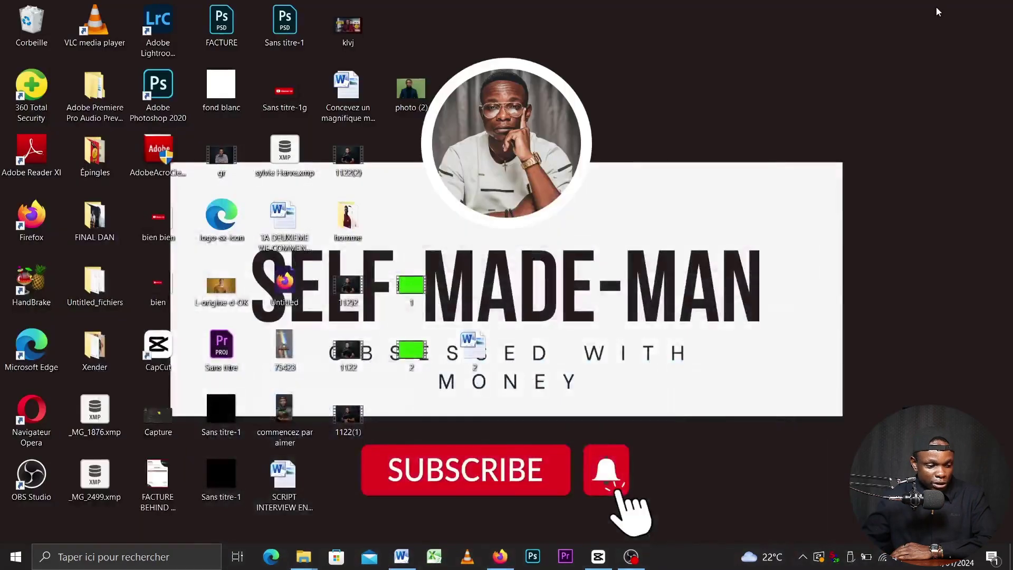
Step: Switch to CapCut, open the project 0111 and move the playhead to the start of the timeline
{"action": "left_click", "coordinate": [598, 556]}
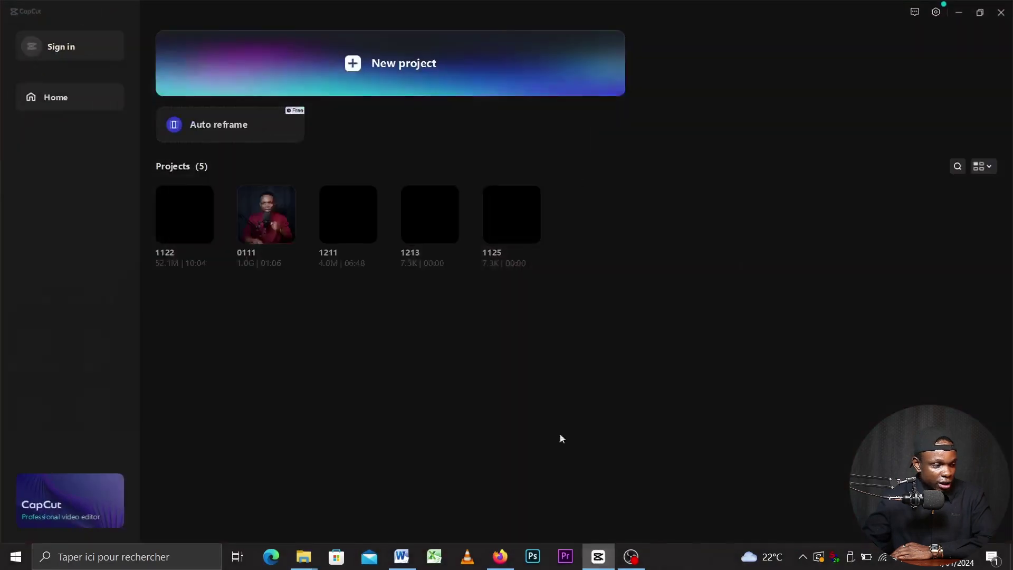
{"action": "left_click", "coordinate": [258, 222]}
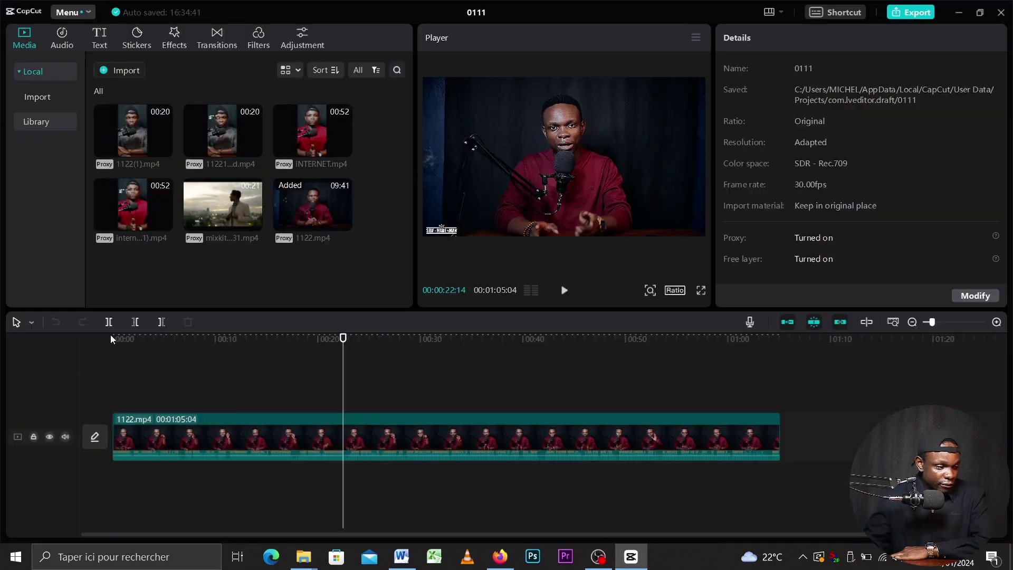
{"action": "left_click", "coordinate": [120, 341]}
{"action": "left_click_drag", "start_coordinate": [118, 392], "coordinate": [102, 385]}
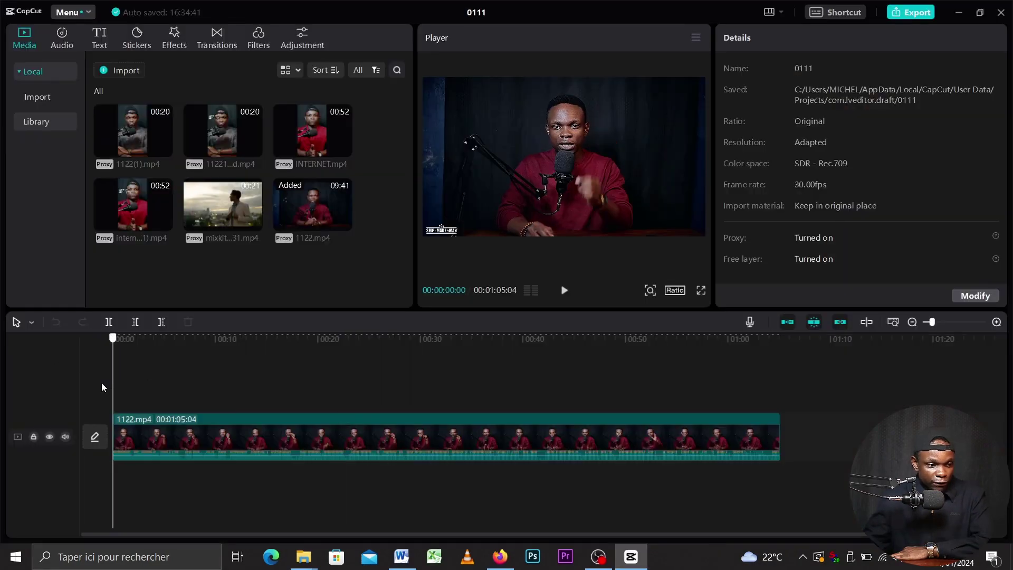
Step: Turn on Auto cutout for the 1122.mp4 clip to remove its background
{"action": "left_click", "coordinate": [459, 432]}
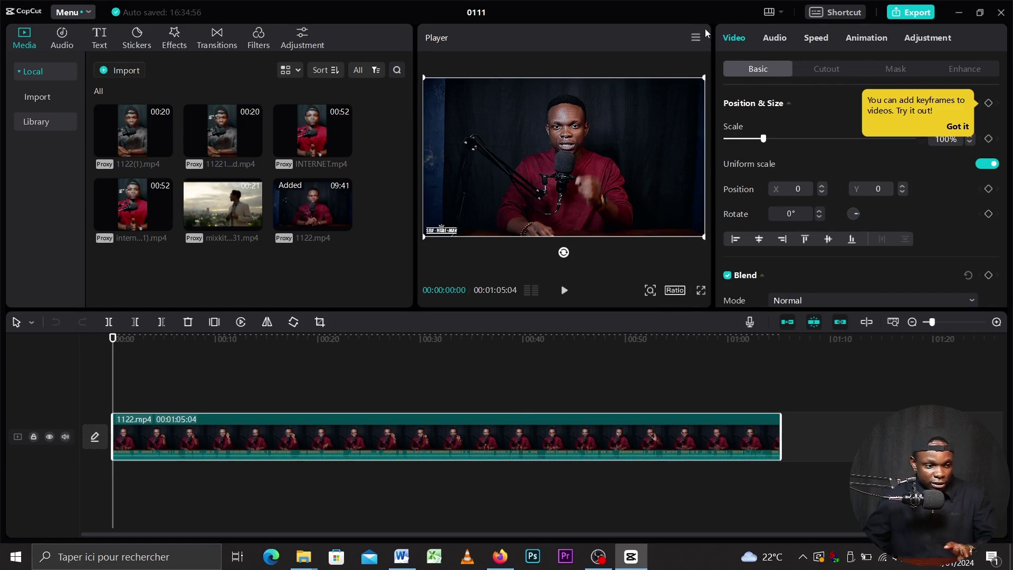
{"action": "left_click", "coordinate": [828, 76]}
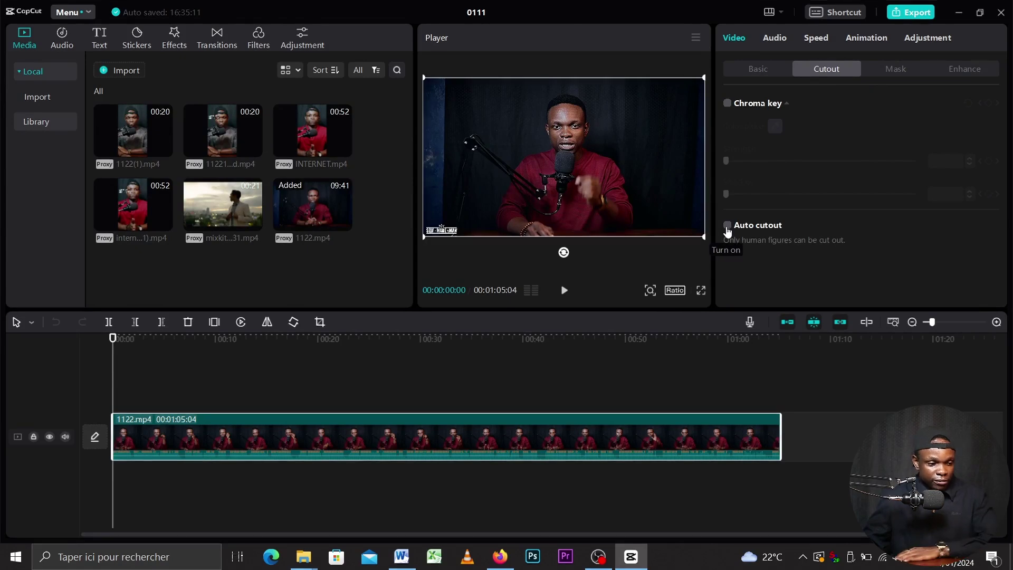
{"action": "left_click", "coordinate": [728, 226]}
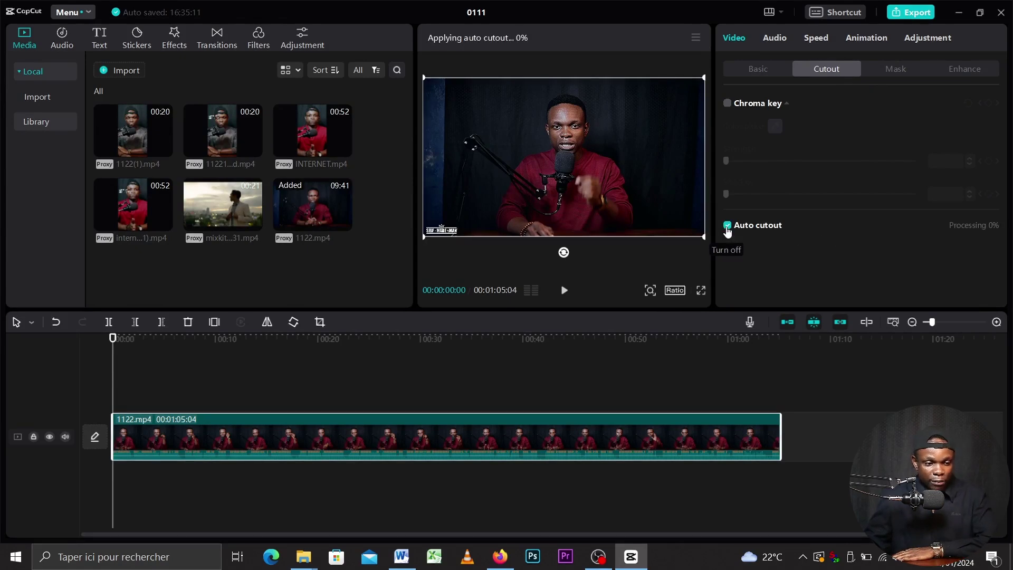
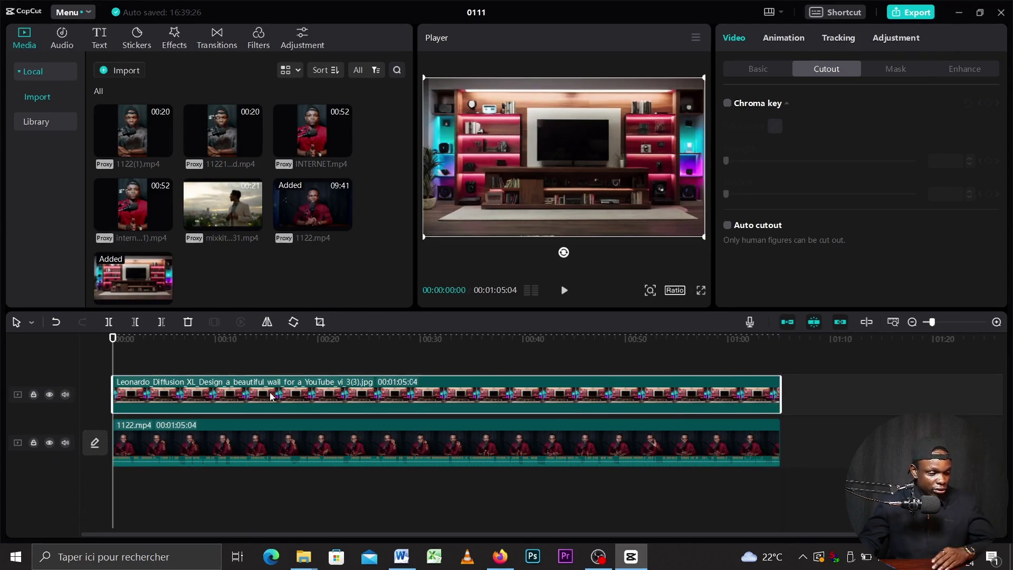
Step: Layer the 1122.mp4 clip above the background image, enlarge it to about 115% and position it around X 38, Y 78
{"action": "left_click_drag", "start_coordinate": [271, 397], "coordinate": [235, 351]}
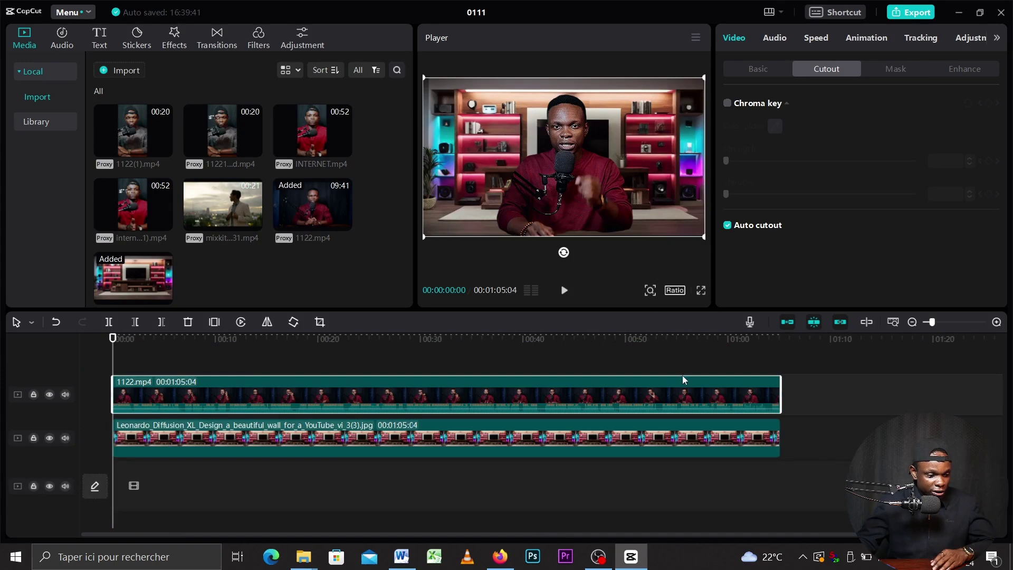
{"action": "left_click", "coordinate": [511, 442]}
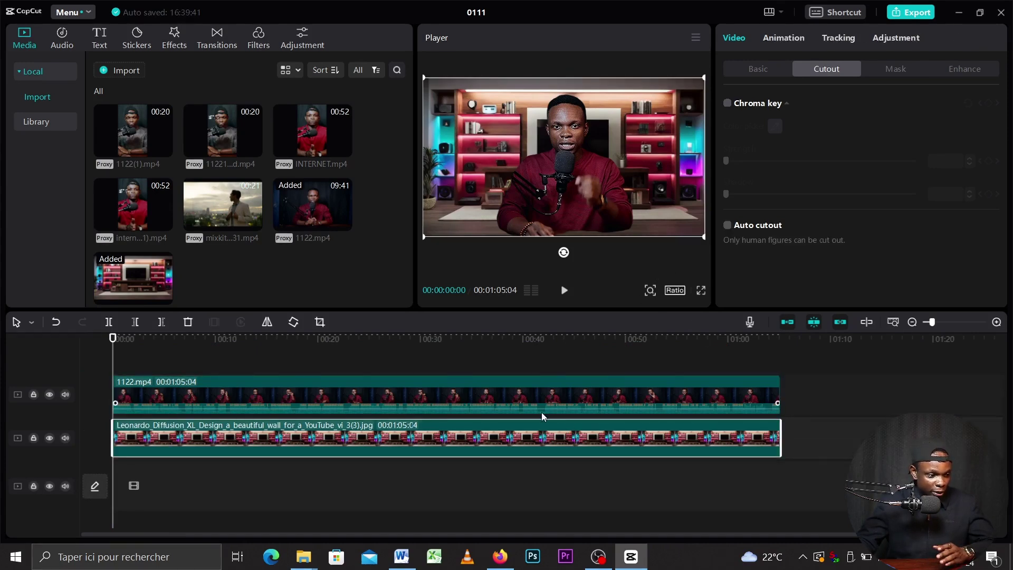
{"action": "left_click", "coordinate": [548, 401]}
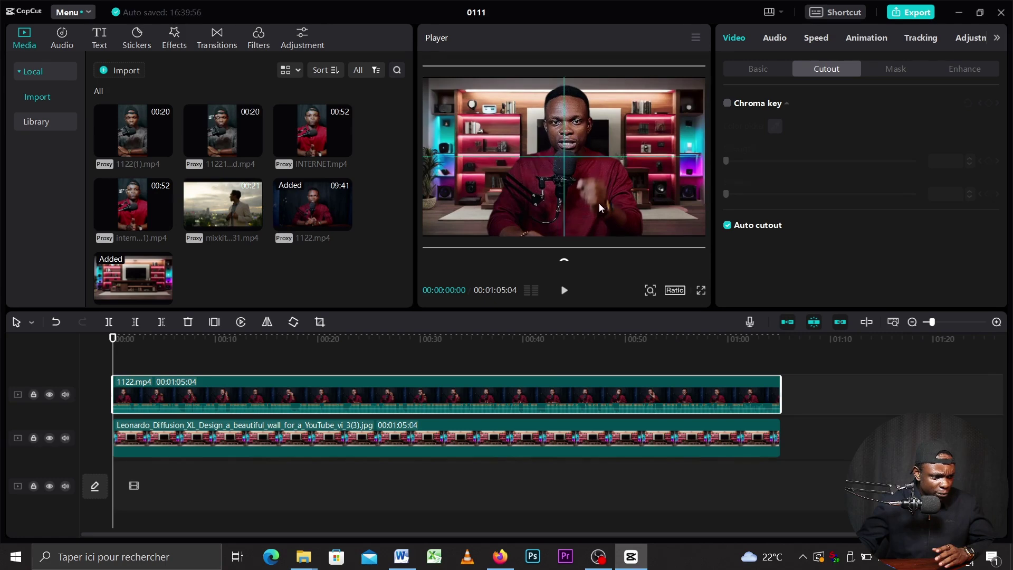
{"action": "left_click_drag", "start_coordinate": [599, 204], "coordinate": [602, 205]}
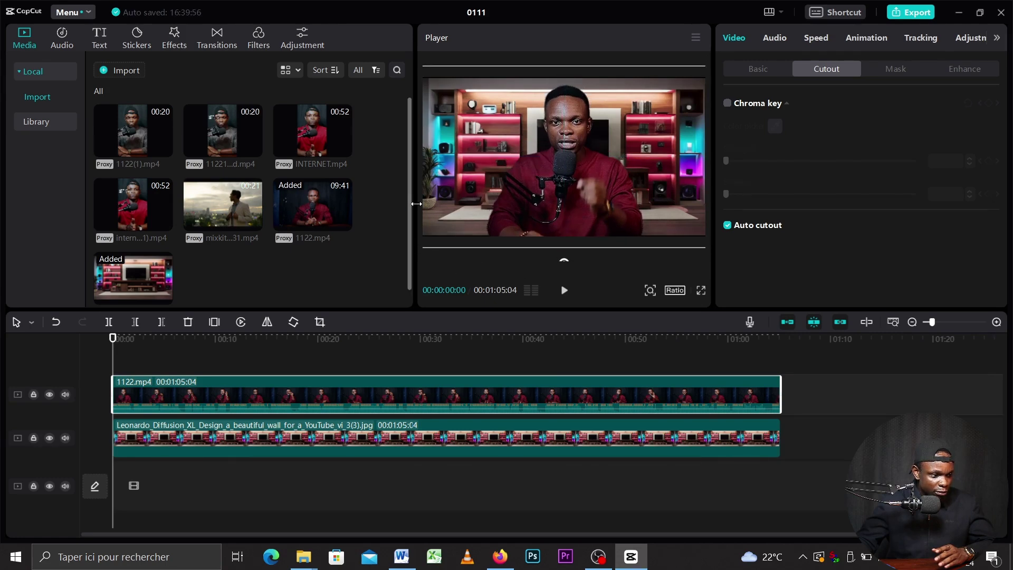
Step: Widen the Player area on both sides and check the composite in full screen
{"action": "left_click_drag", "start_coordinate": [417, 203], "coordinate": [317, 205]}
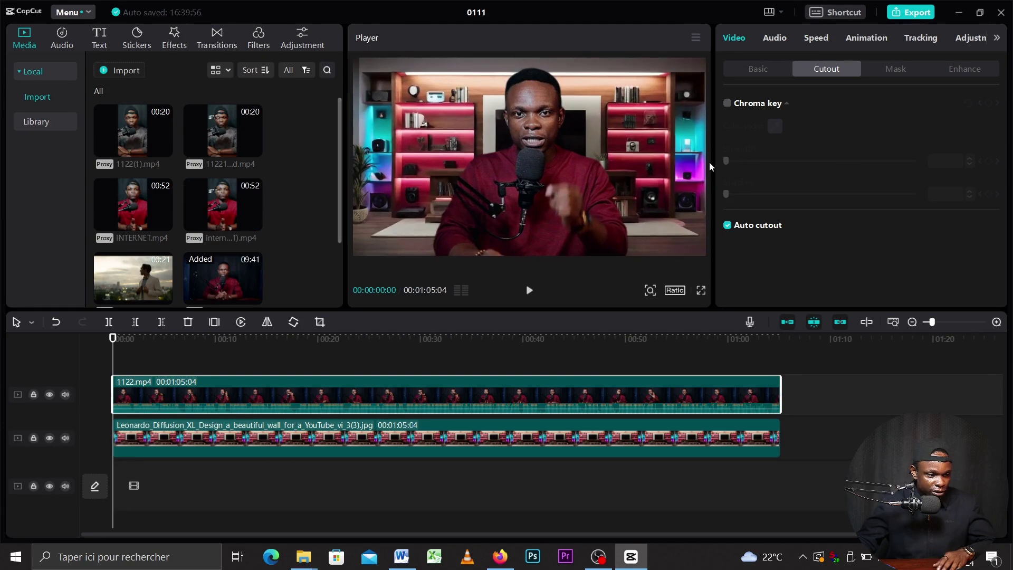
{"action": "left_click_drag", "start_coordinate": [714, 161], "coordinate": [812, 169]}
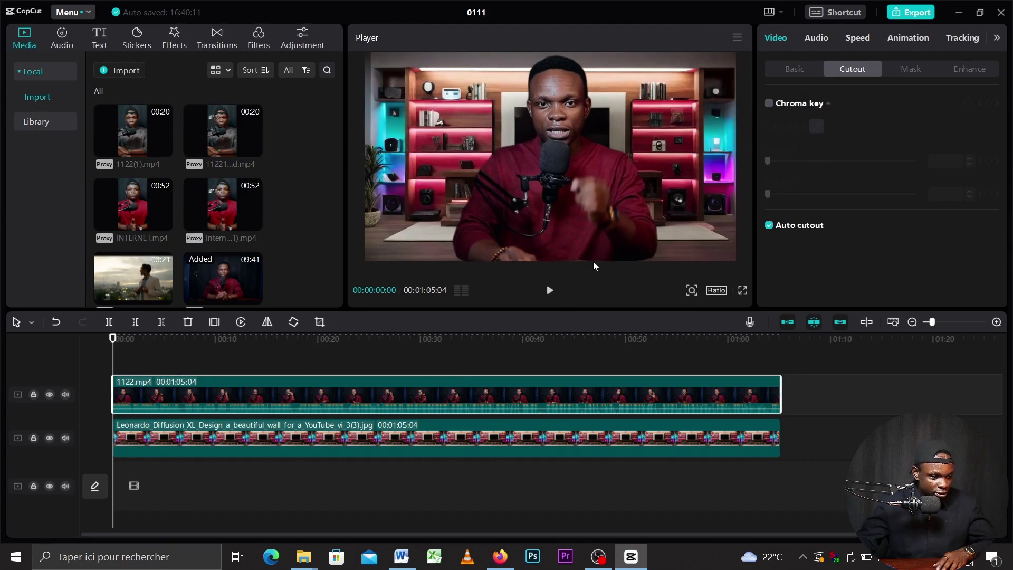
{"action": "left_click", "coordinate": [743, 290]}
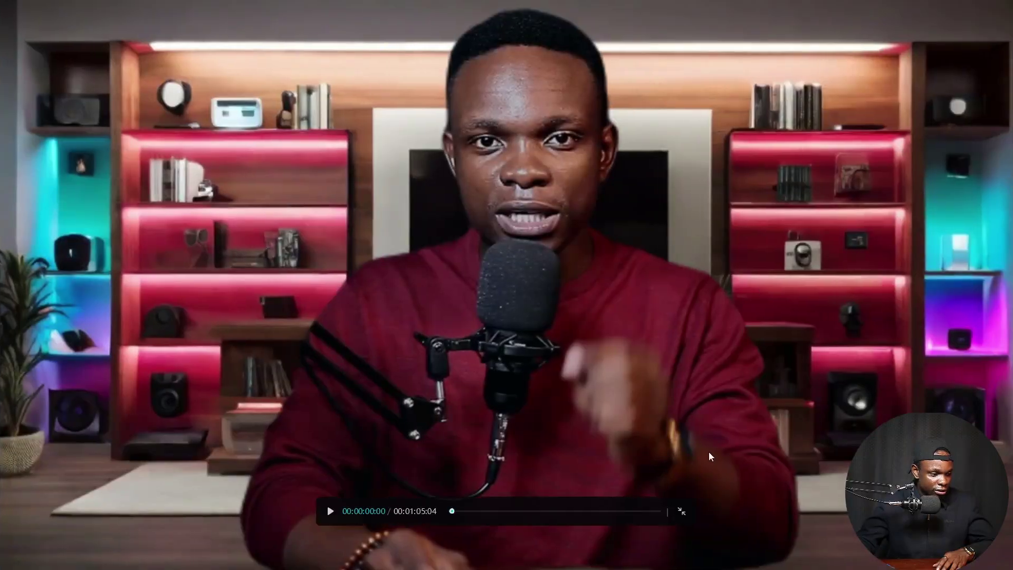
{"action": "left_click", "coordinate": [682, 513]}
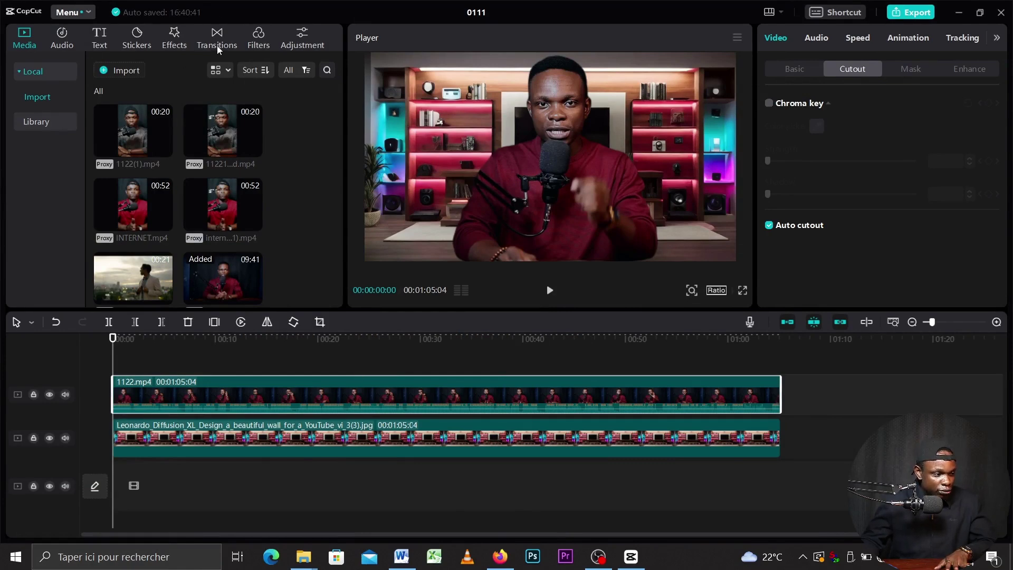
Step: Apply the Black Panther filter from the Movies category to the 1122.mp4 clip
{"action": "left_click", "coordinate": [259, 46]}
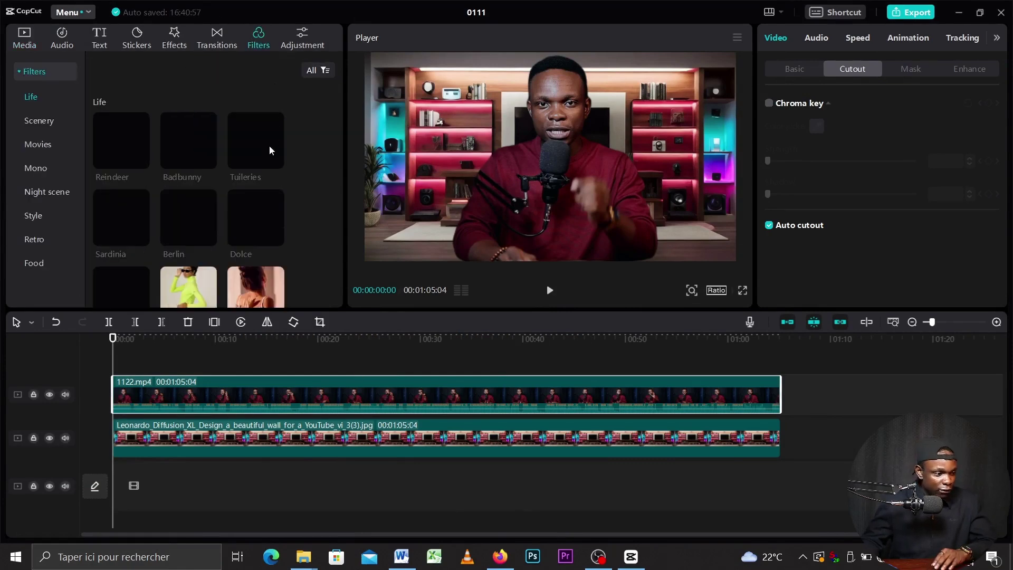
{"action": "scroll", "coordinate": [303, 151], "scroll_direction": "down", "scroll_amount": 10}
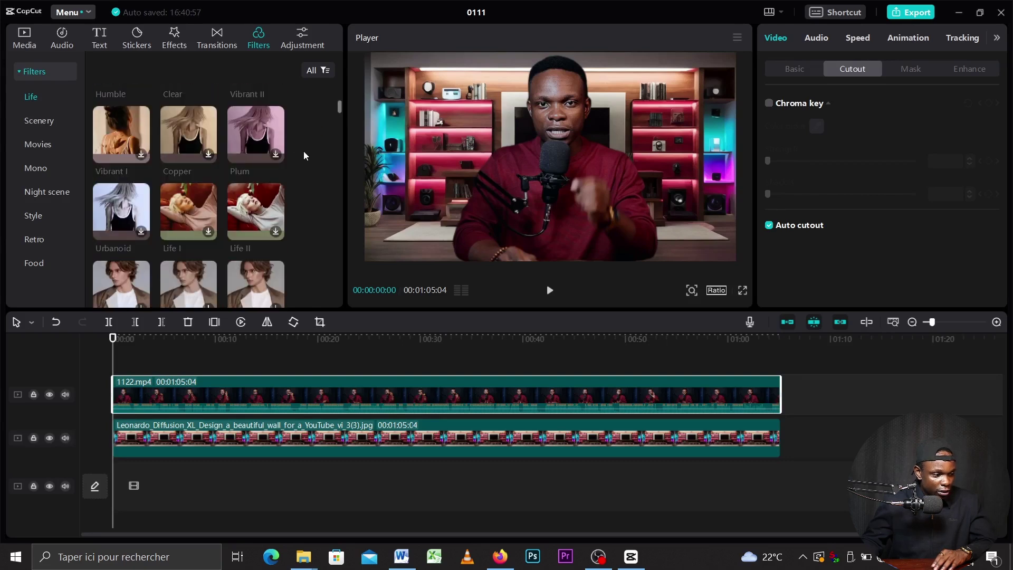
{"action": "scroll", "coordinate": [319, 159], "scroll_direction": "down", "scroll_amount": 10}
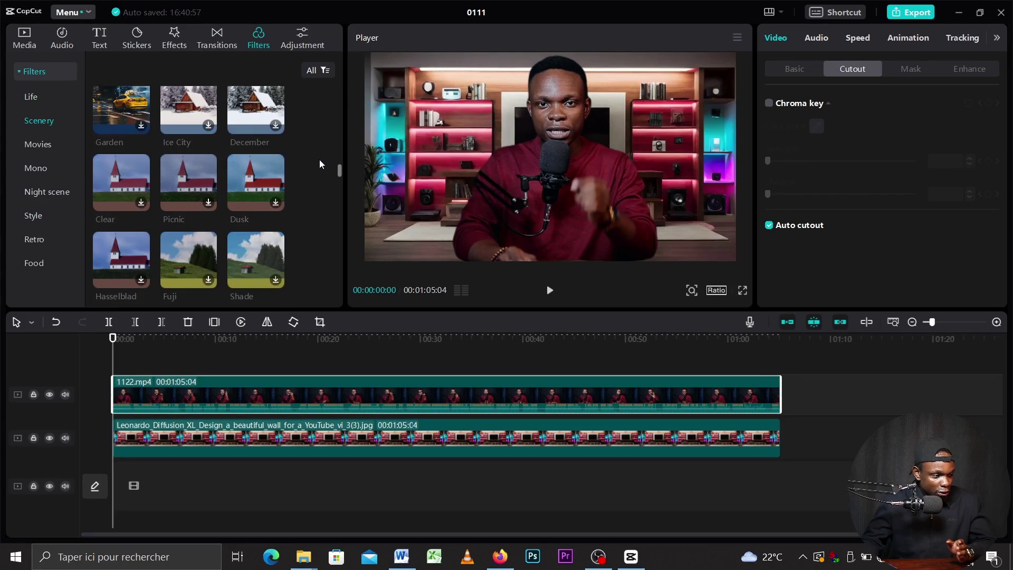
{"action": "scroll", "coordinate": [319, 164], "scroll_direction": "down", "scroll_amount": 10}
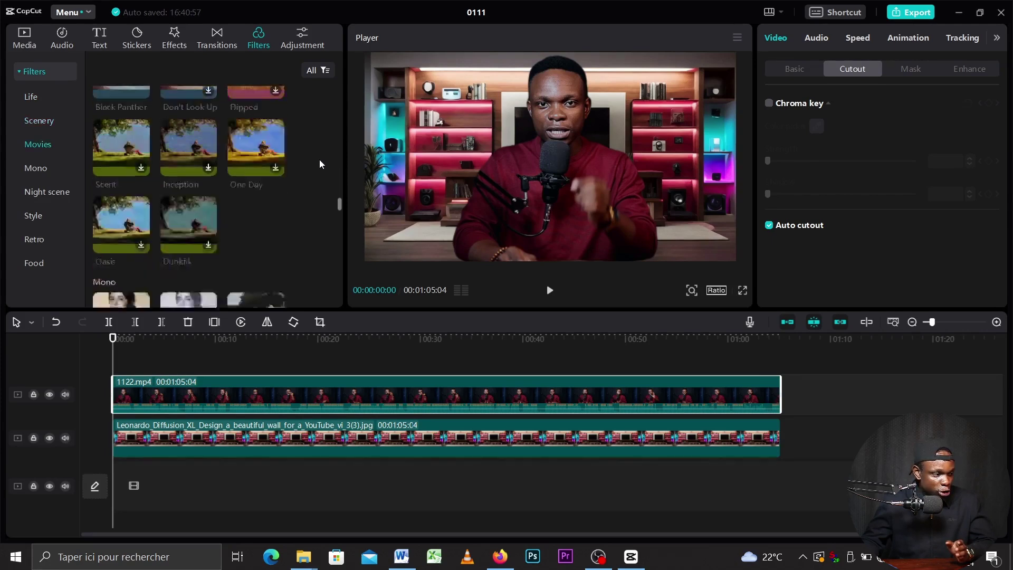
{"action": "mouse_move", "coordinate": [103, 141]}
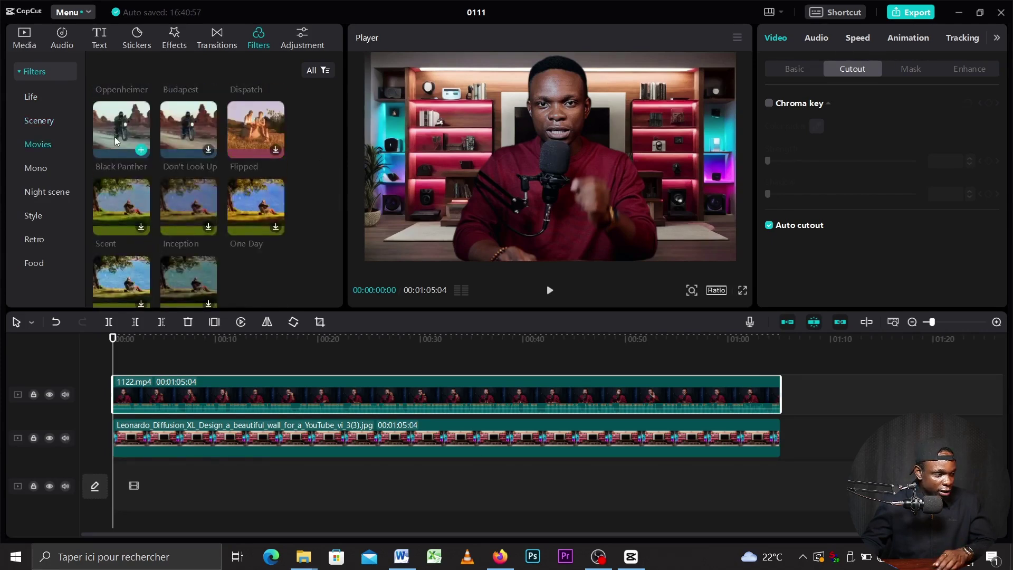
{"action": "left_click_drag", "start_coordinate": [115, 137], "coordinate": [230, 391]}
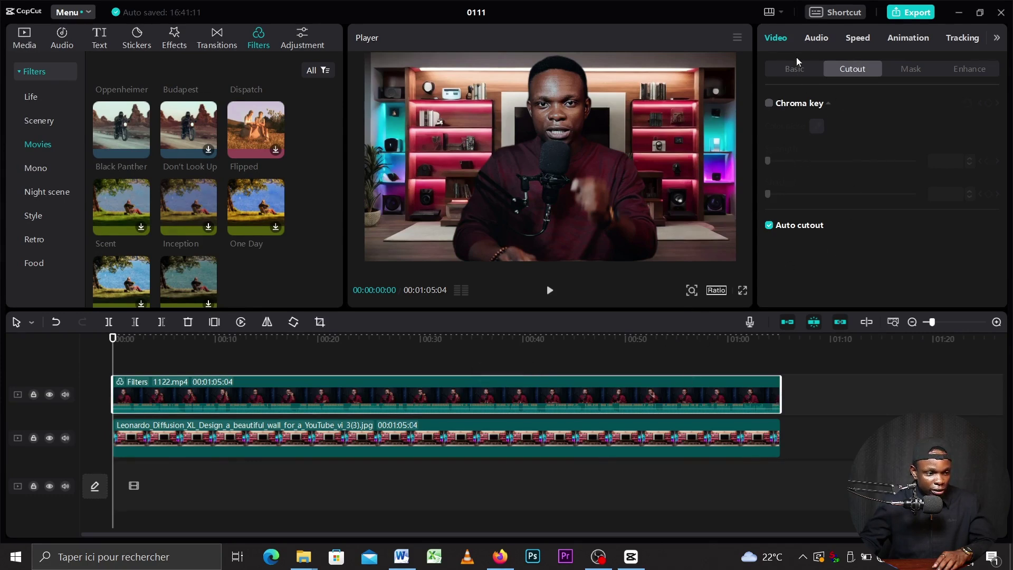
Step: Reduce the Black Panther filter's strength on the 1122.mp4 clip to 23
{"action": "left_click", "coordinate": [817, 38]}
{"action": "left_click", "coordinate": [774, 39]}
{"action": "left_click", "coordinate": [802, 72]}
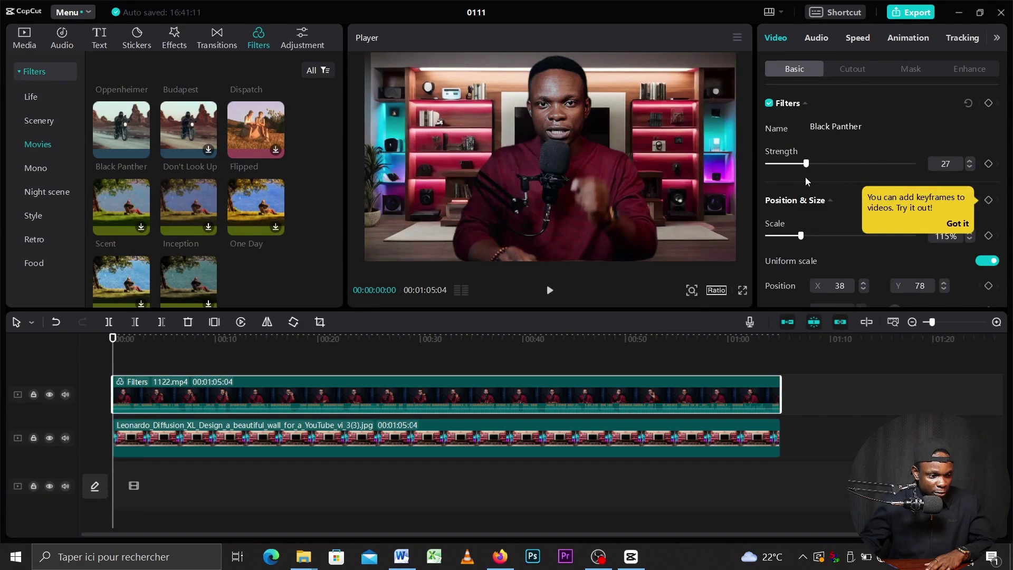
{"action": "left_click_drag", "start_coordinate": [806, 176], "coordinate": [800, 177]}
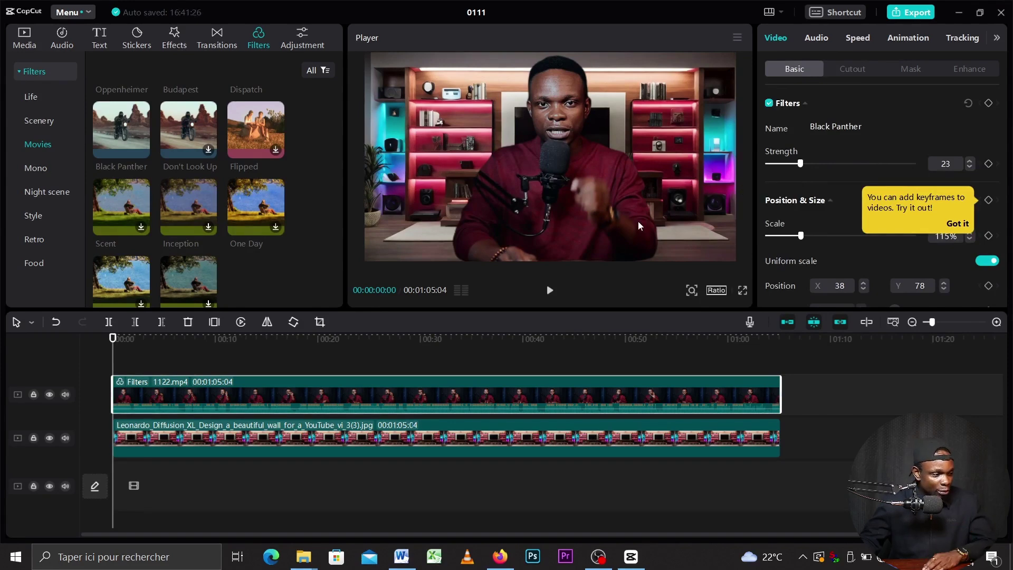
Step: Apply the Black Panther filter to the background image clip as well, with its strength at about 48
{"action": "left_click_drag", "start_coordinate": [118, 134], "coordinate": [284, 434]}
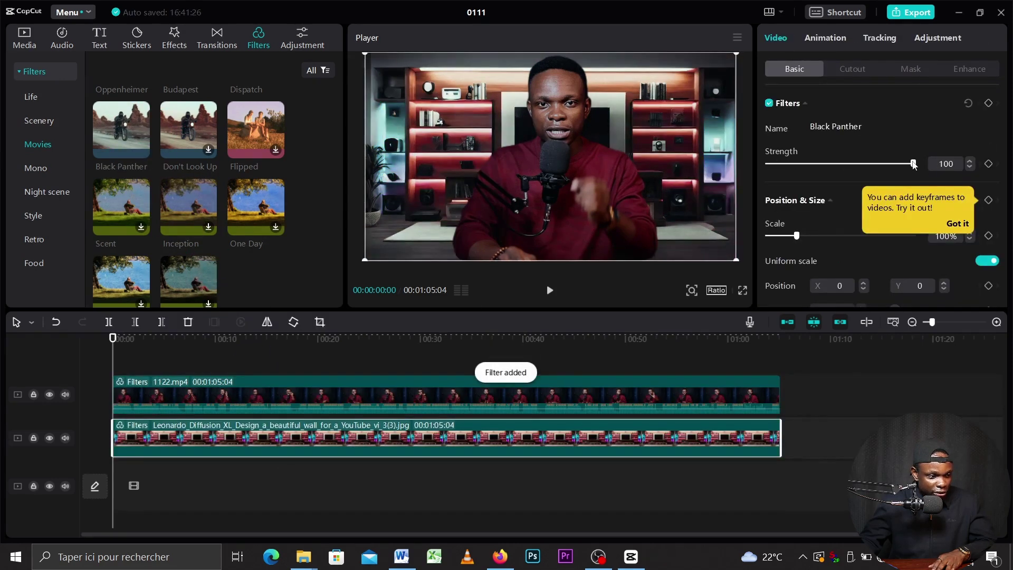
{"action": "left_click_drag", "start_coordinate": [914, 165], "coordinate": [829, 169]}
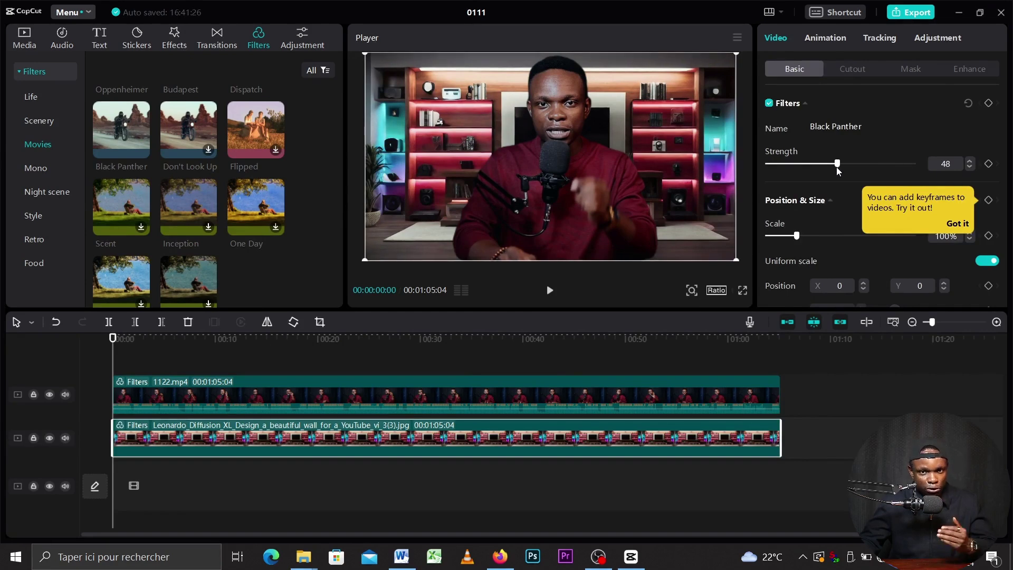
{"action": "left_click_drag", "start_coordinate": [835, 167], "coordinate": [838, 169]}
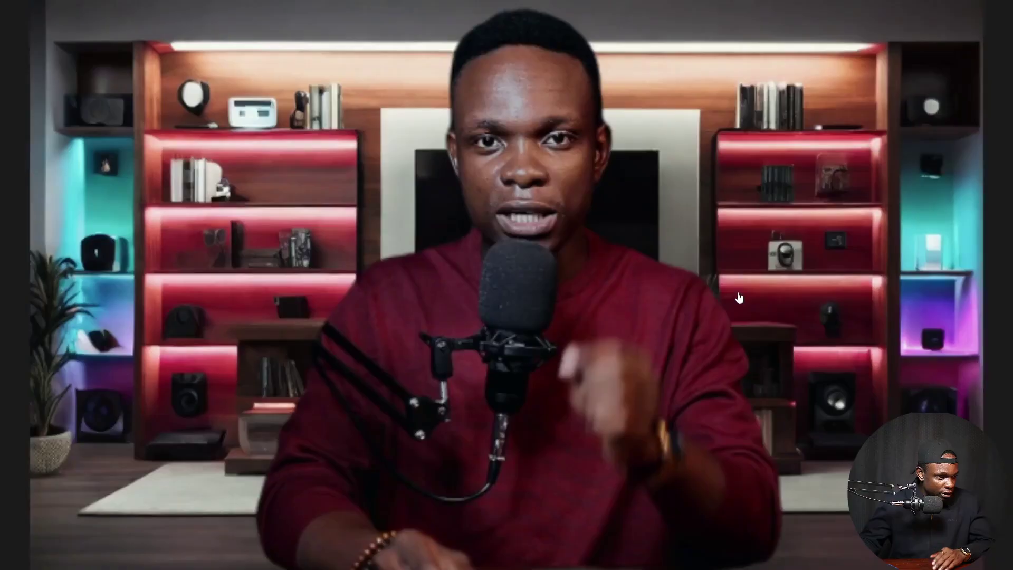
Step: After a full-screen check, lower the Black Panther filter strength to 14 on the 1122.mp4 clip and 33 on the background image
{"action": "left_click", "coordinate": [742, 290]}
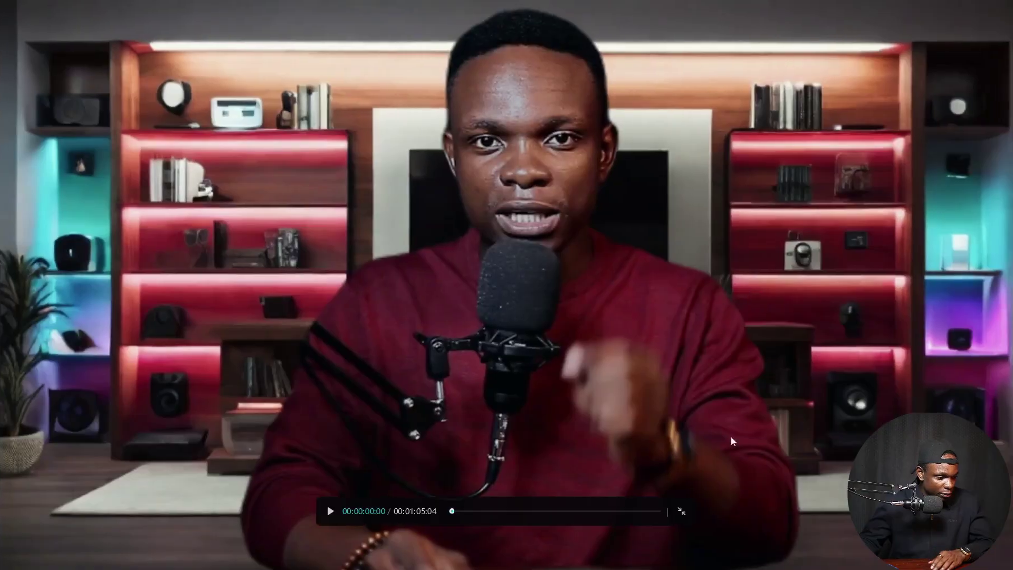
{"action": "left_click", "coordinate": [681, 511]}
{"action": "left_click", "coordinate": [269, 398]}
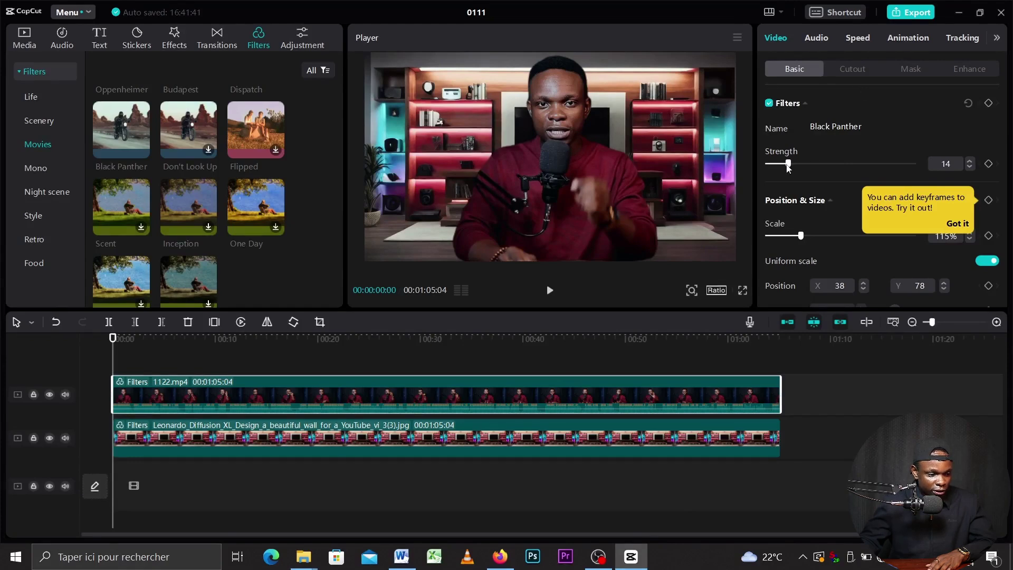
{"action": "left_click", "coordinate": [619, 428]}
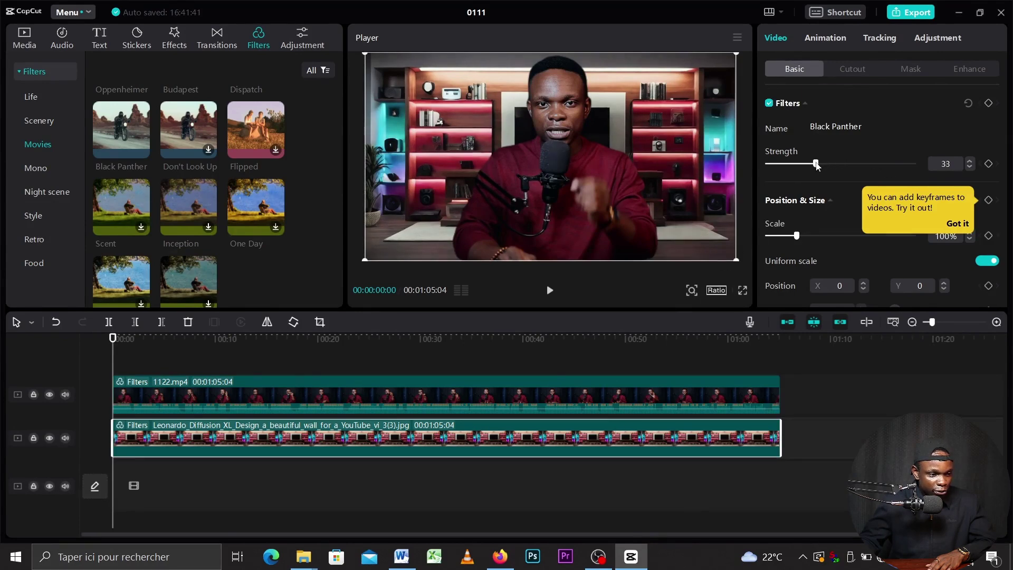
{"action": "left_click", "coordinate": [520, 400]}
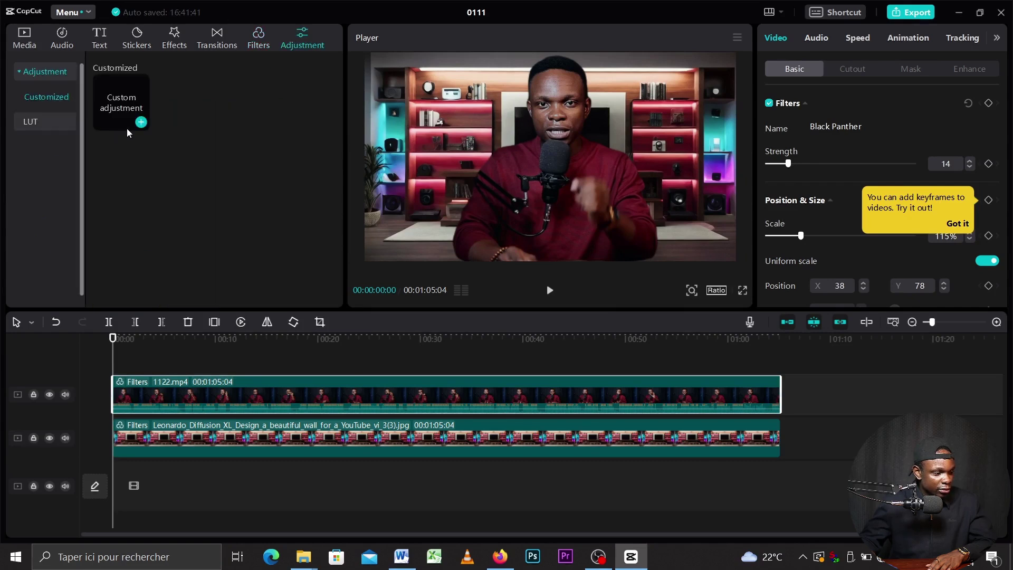
{"action": "left_click", "coordinate": [139, 126]}
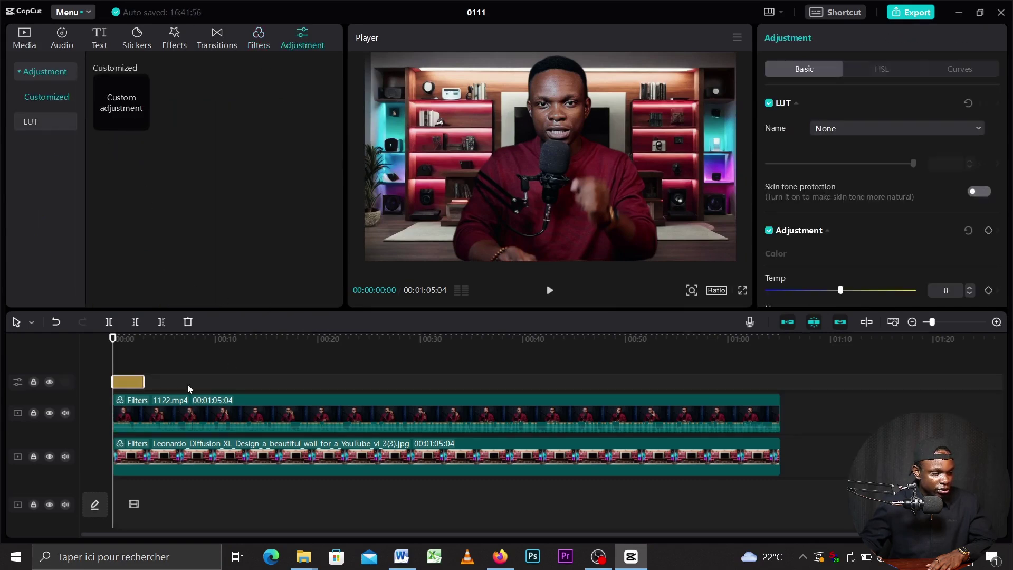
{"action": "left_click_drag", "start_coordinate": [143, 381], "coordinate": [530, 381]}
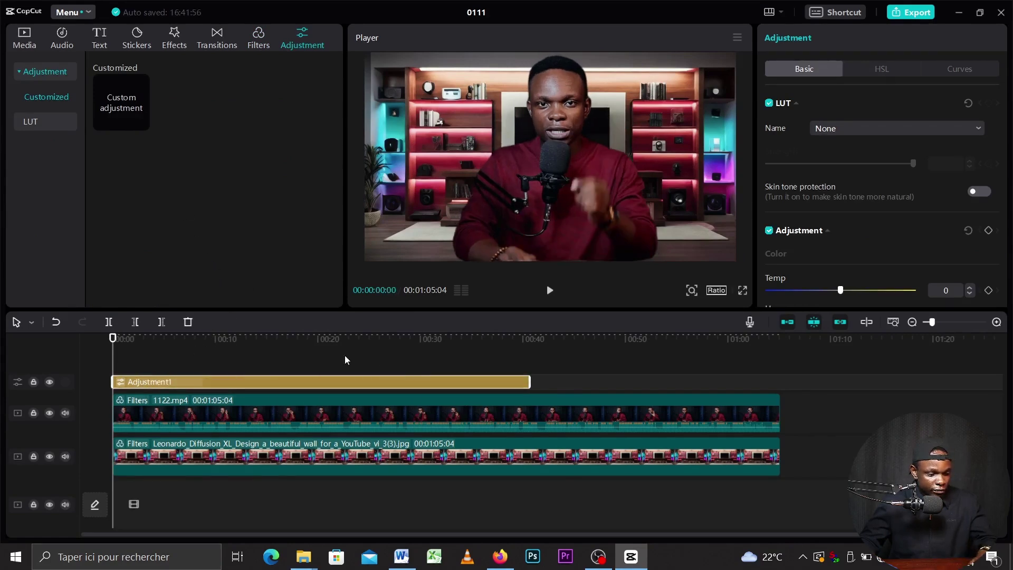
{"action": "key", "text": "Delete"}
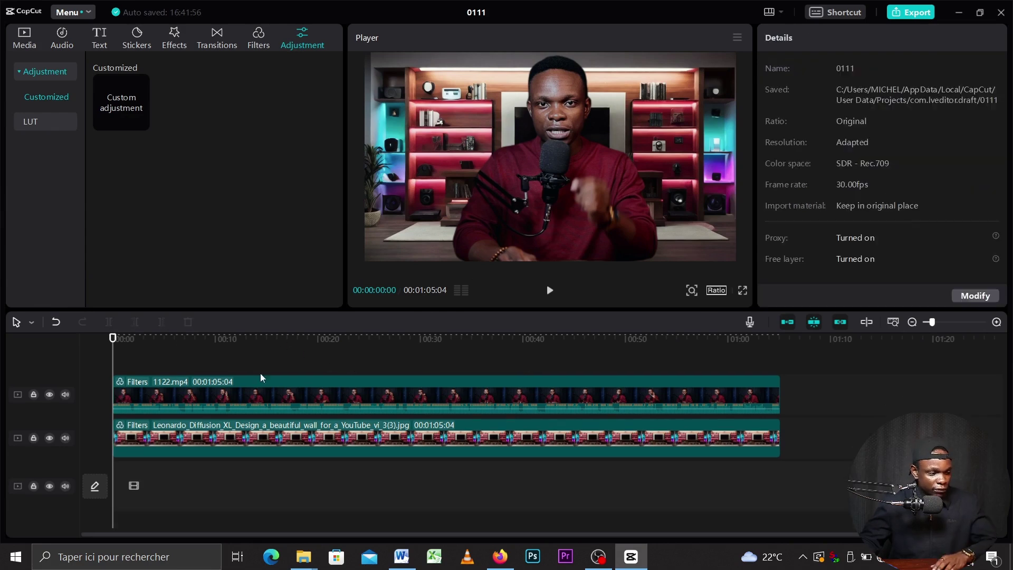
Step: Set the Black Panther filter strength on the 1122.mp4 clip to 9 and return the playhead to the start of the timeline
{"action": "left_click", "coordinate": [290, 397]}
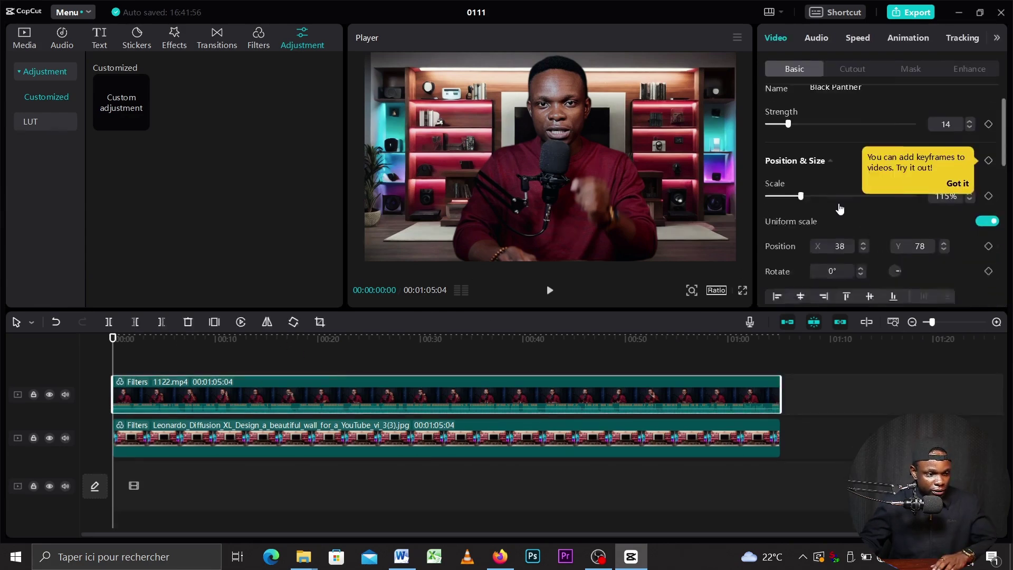
{"action": "scroll", "coordinate": [840, 201], "scroll_direction": "down", "scroll_amount": 10}
{"action": "scroll", "coordinate": [845, 197], "scroll_direction": "up", "scroll_amount": 4}
{"action": "scroll", "coordinate": [846, 198], "scroll_direction": "up", "scroll_amount": 3}
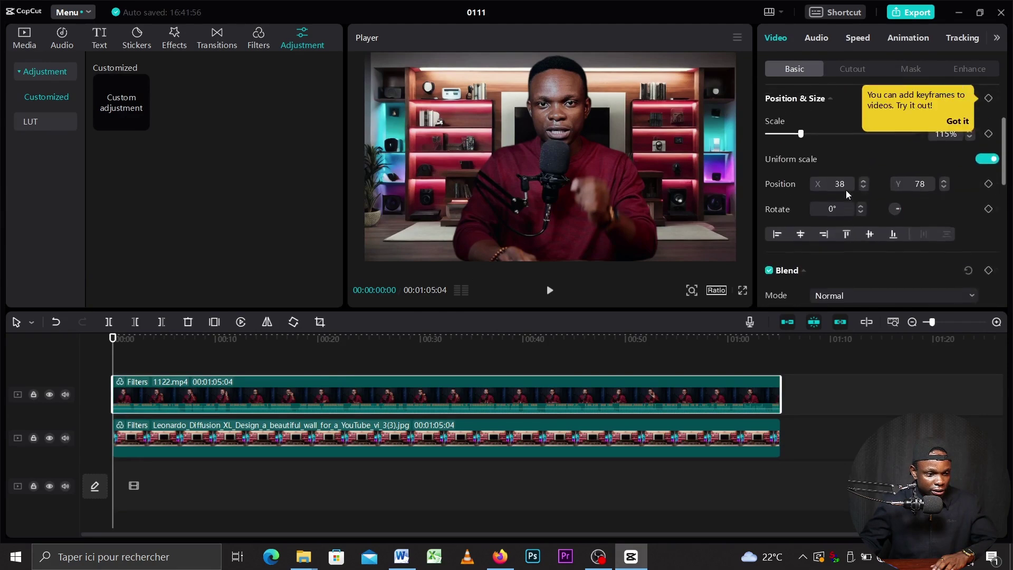
{"action": "scroll", "coordinate": [824, 147], "scroll_direction": "up", "scroll_amount": 2}
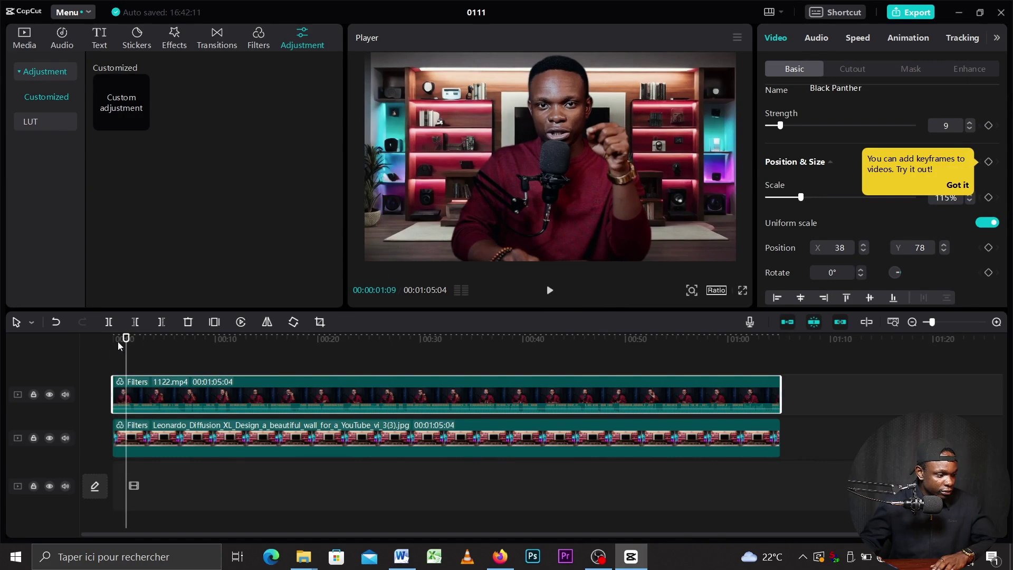
{"action": "left_click_drag", "start_coordinate": [121, 359], "coordinate": [113, 359]}
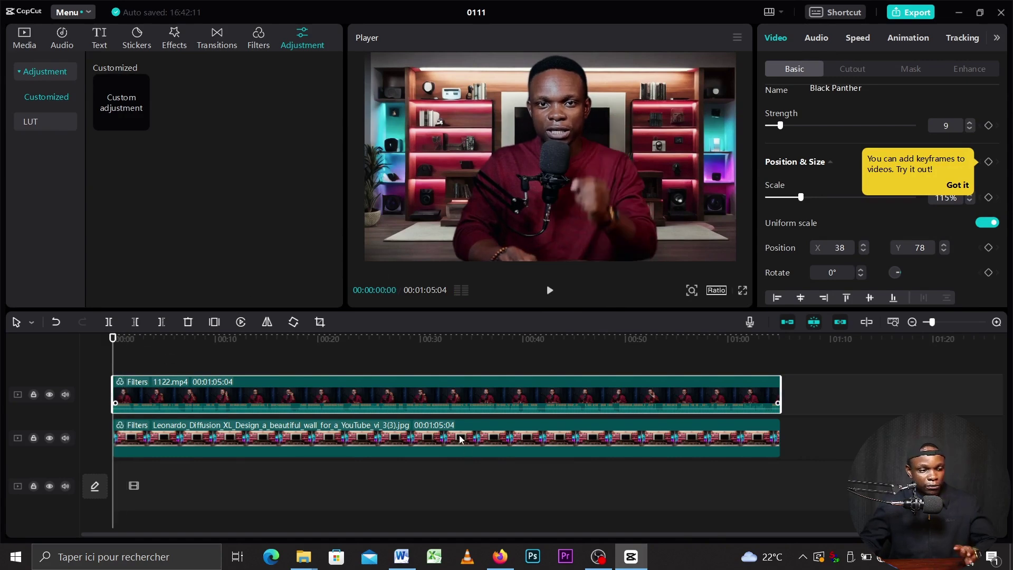
{"action": "left_click", "coordinate": [478, 440]}
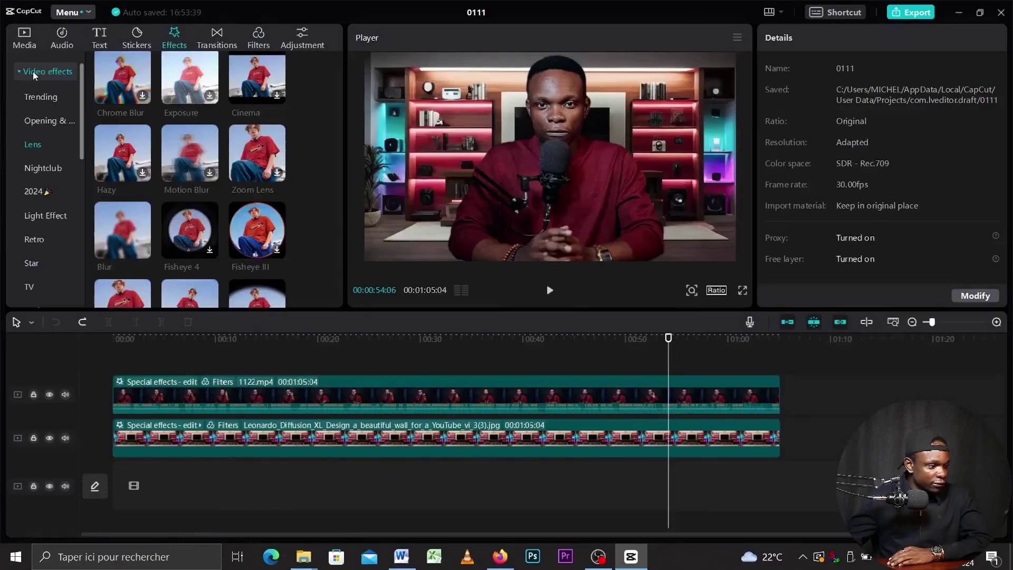
Step: Apply the Blur effect from the Lens category to the background image clip and set its blur to 14
{"action": "left_click", "coordinate": [36, 95]}
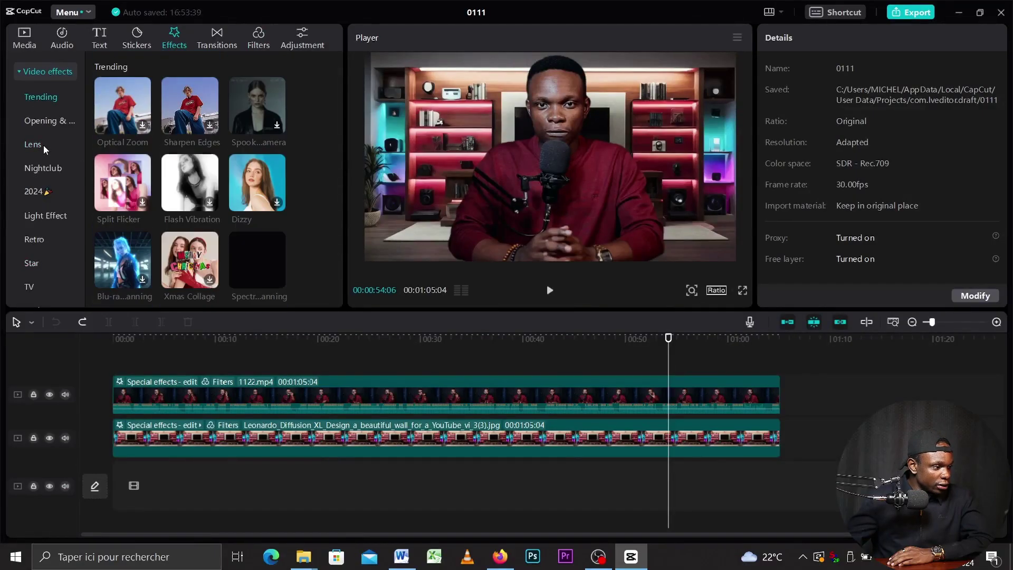
{"action": "left_click", "coordinate": [42, 144]}
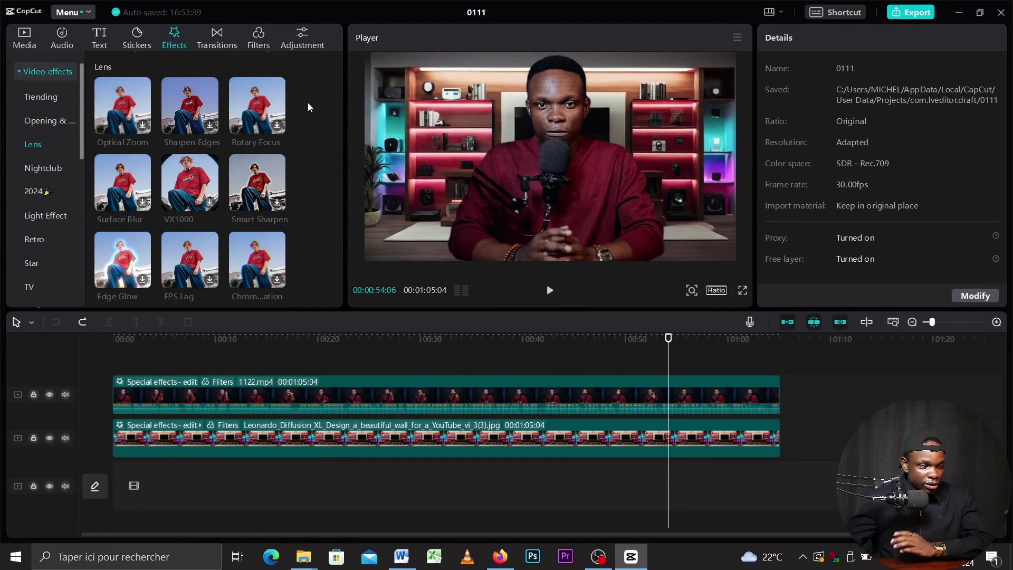
{"action": "scroll", "coordinate": [310, 113], "scroll_direction": "down", "scroll_amount": 3}
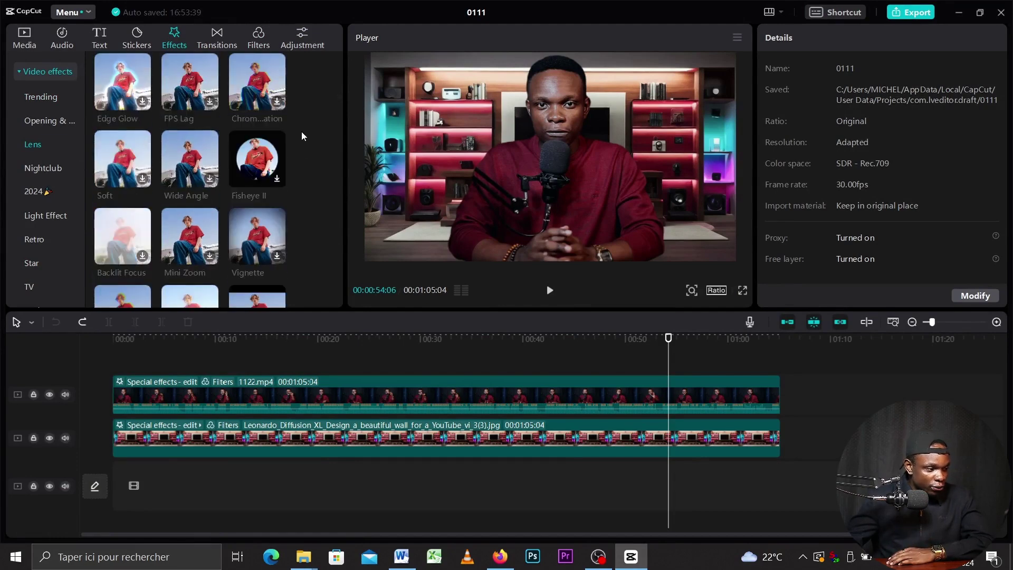
{"action": "scroll", "coordinate": [302, 131], "scroll_direction": "down", "scroll_amount": 3}
{"action": "scroll", "coordinate": [303, 136], "scroll_direction": "down", "scroll_amount": 1}
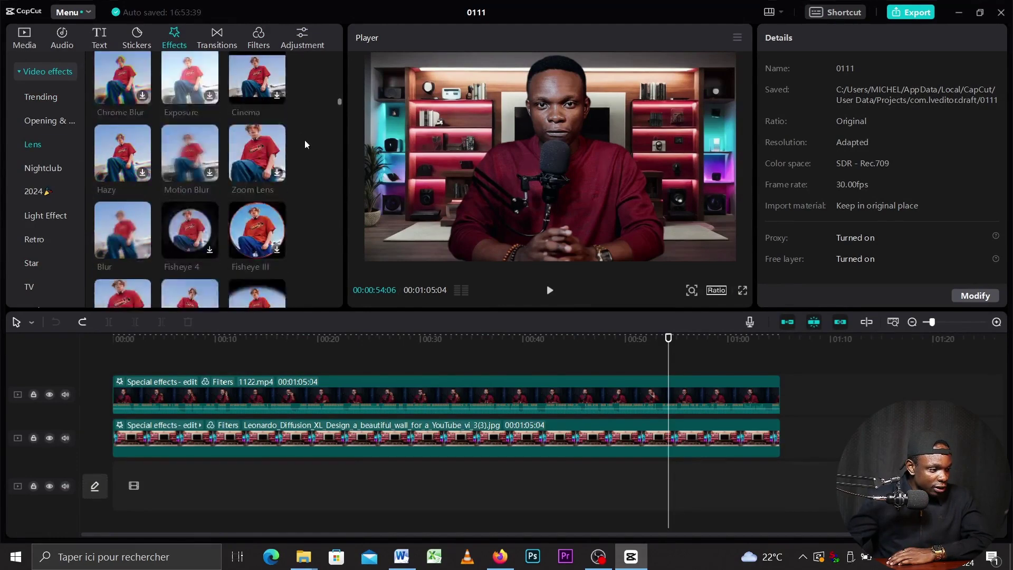
{"action": "left_click_drag", "start_coordinate": [109, 226], "coordinate": [241, 432]}
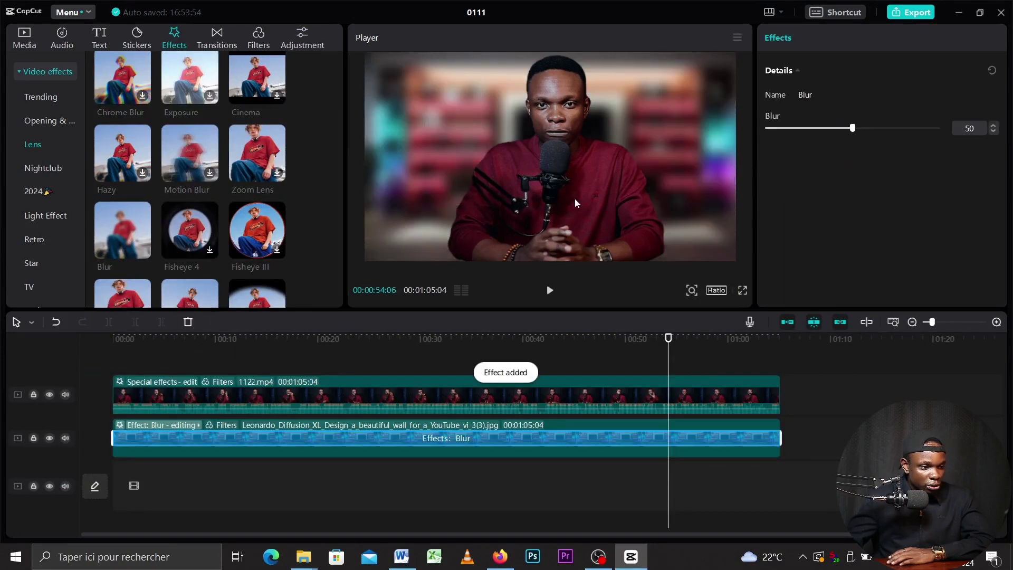
{"action": "left_click_drag", "start_coordinate": [853, 127], "coordinate": [806, 133]}
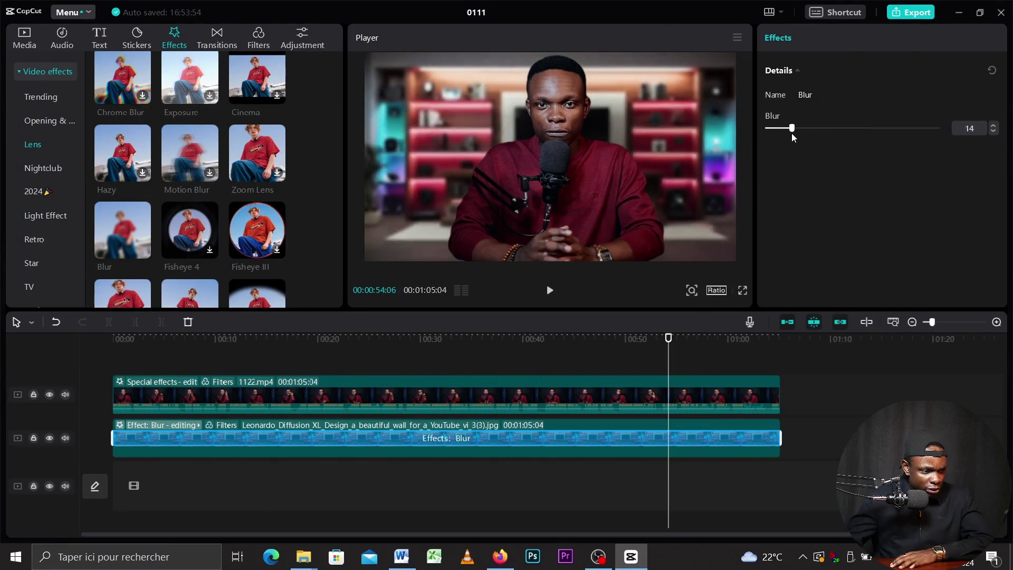
Step: After a full-screen check, raise the background image's Blur effect to 23 and check the composite full screen again
{"action": "left_click", "coordinate": [743, 290]}
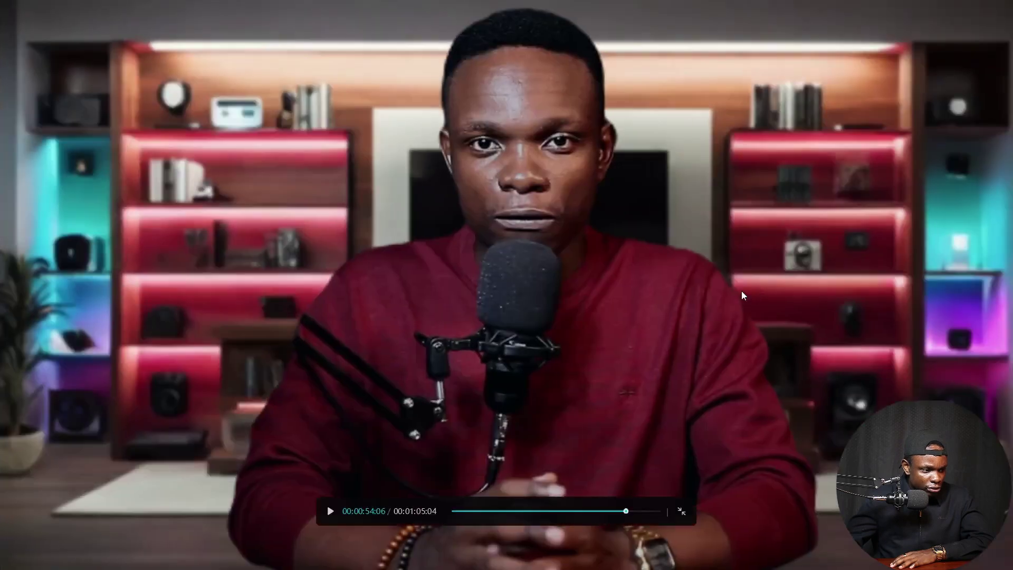
{"action": "left_click", "coordinate": [681, 512]}
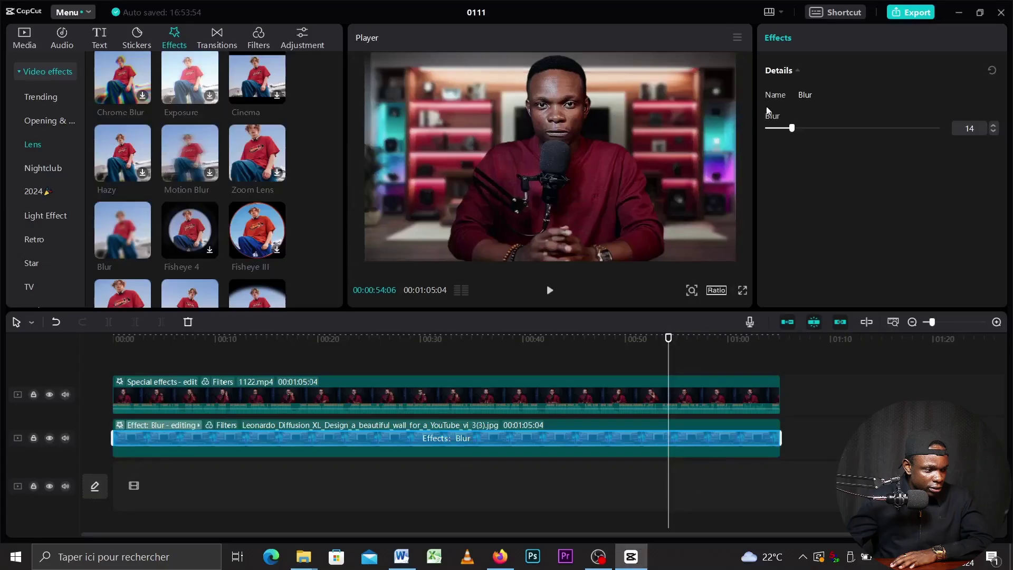
{"action": "left_click_drag", "start_coordinate": [796, 127], "coordinate": [807, 129]}
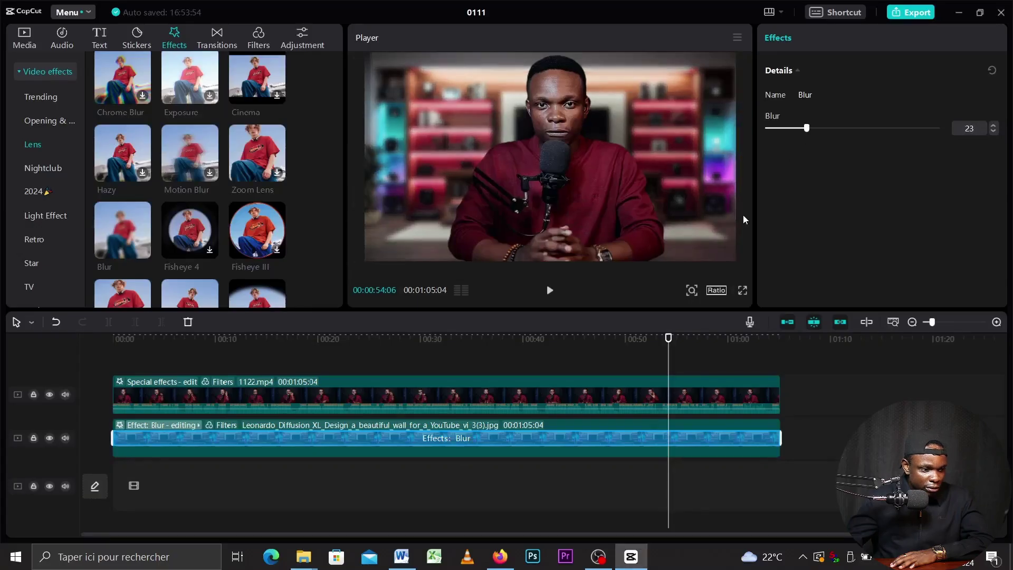
{"action": "left_click", "coordinate": [743, 293]}
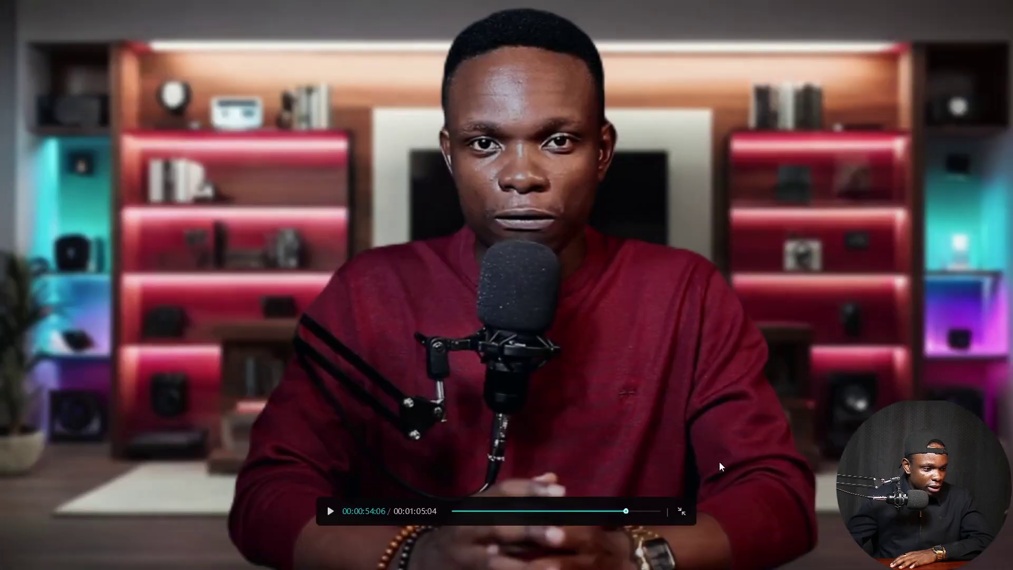
{"action": "left_click", "coordinate": [680, 513]}
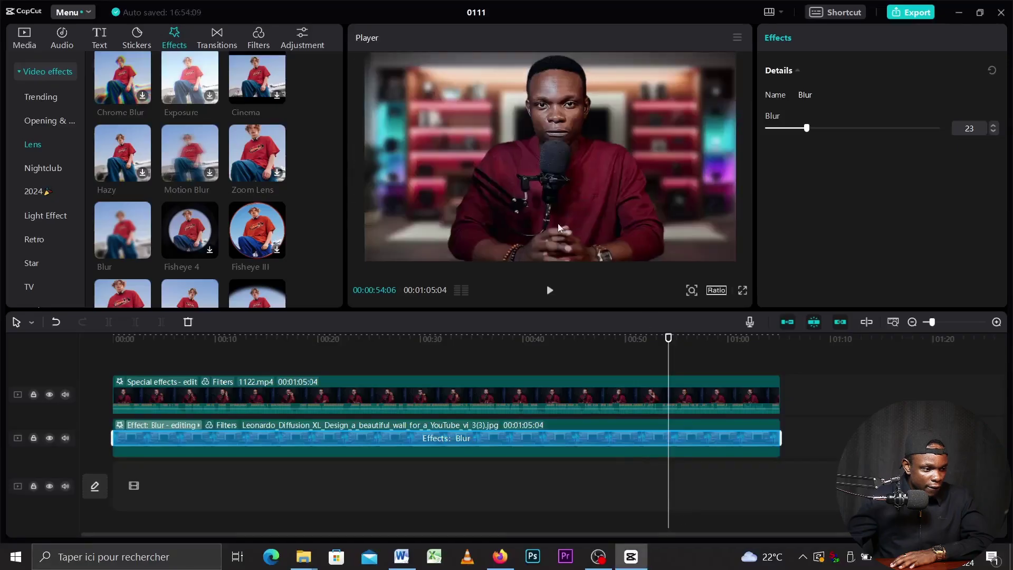
Step: Mute the 1122.mp4 track and play the composite full screen from 00:00:12:03 to review the blend
{"action": "left_click", "coordinate": [317, 399]}
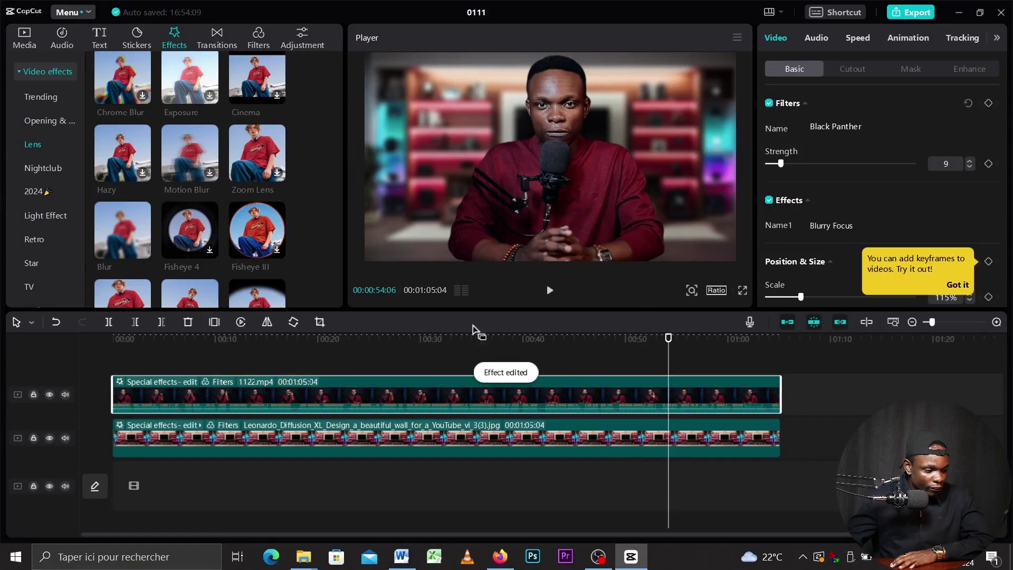
{"action": "left_click", "coordinate": [237, 385]}
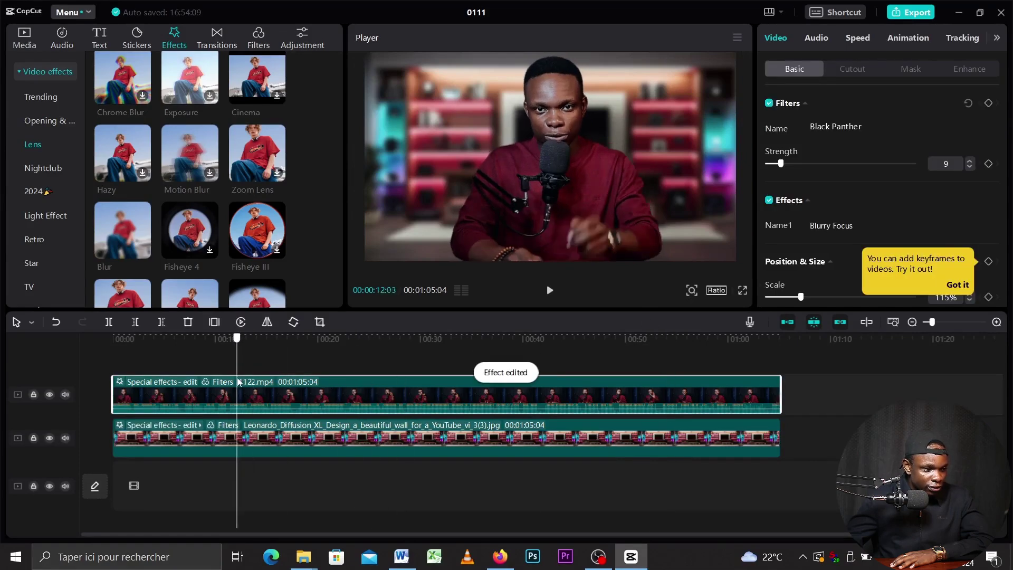
{"action": "left_click", "coordinate": [66, 394]}
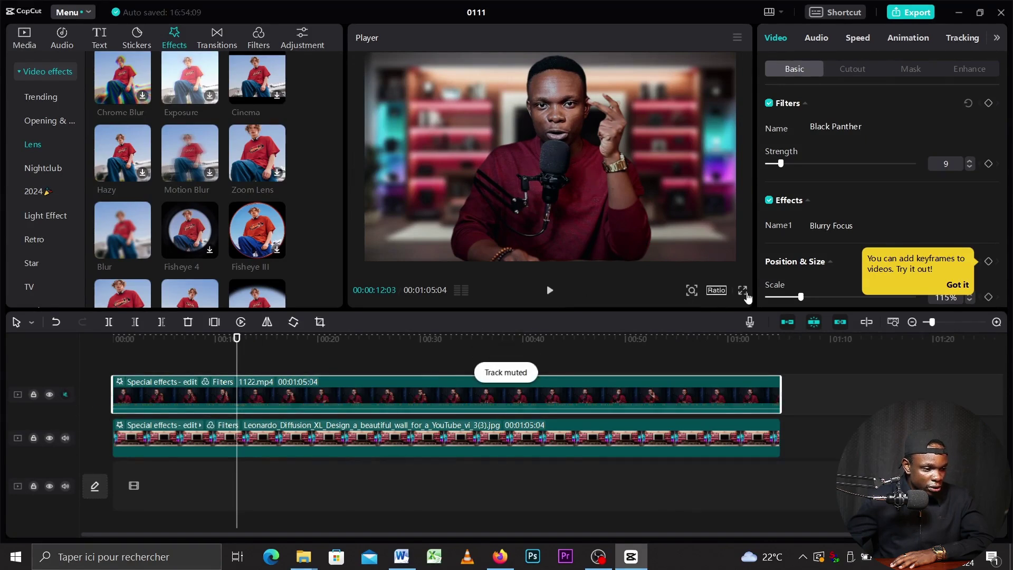
{"action": "left_click", "coordinate": [549, 291]}
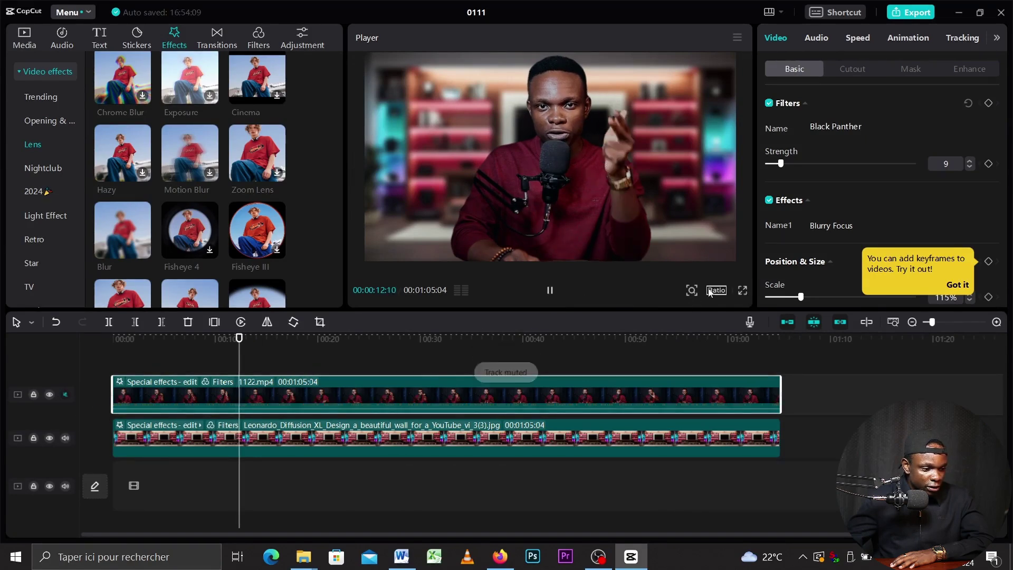
{"action": "left_click", "coordinate": [743, 291]}
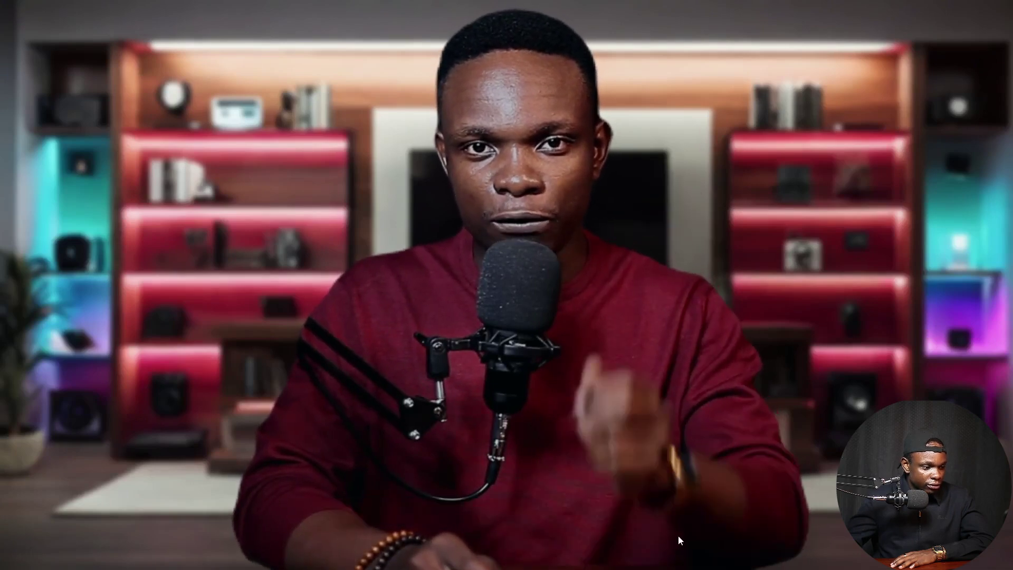
{"action": "left_click", "coordinate": [681, 511]}
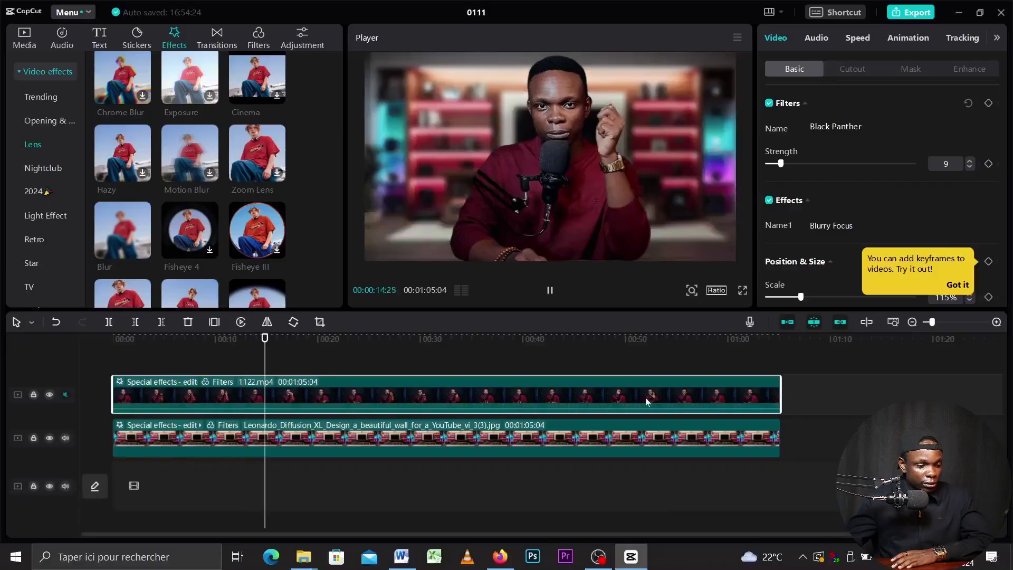
{"action": "left_click_drag", "start_coordinate": [273, 363], "coordinate": [269, 393]}
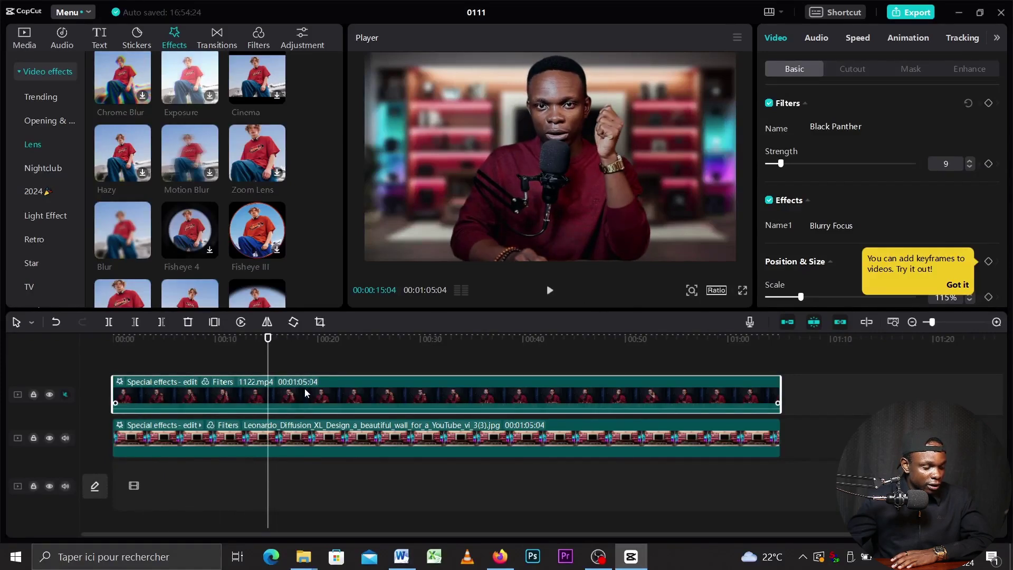
Step: At 00:00:21:27, shift the 1122.mp4 clip slightly left so that it is centred horizontally in the frame
{"action": "left_click", "coordinate": [125, 369]}
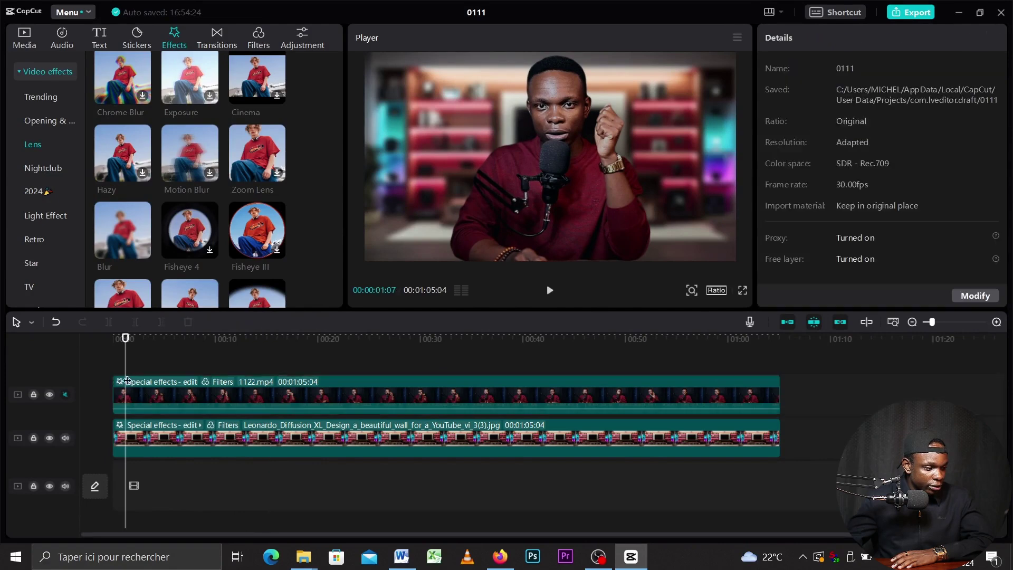
{"action": "left_click", "coordinate": [323, 397]}
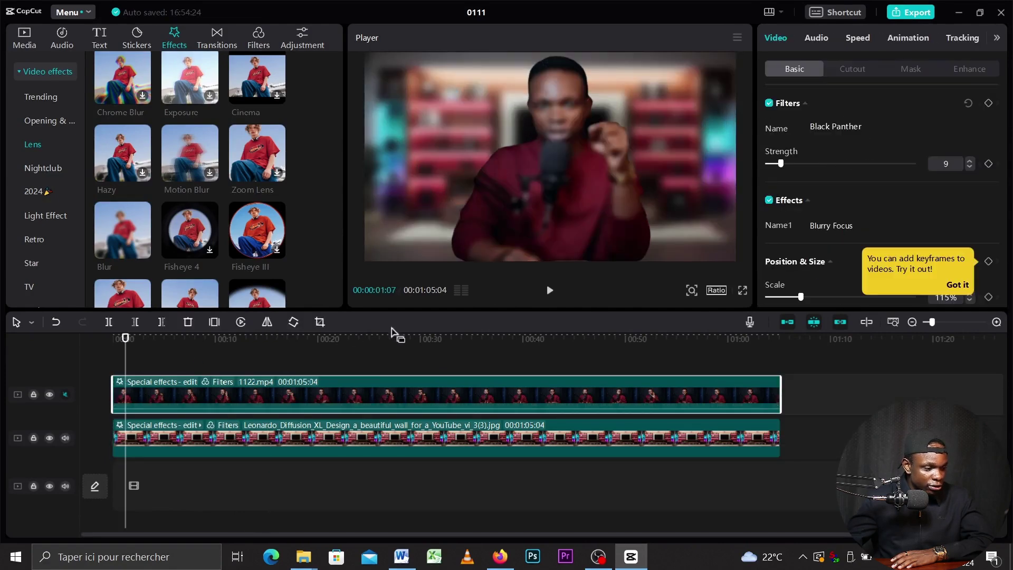
{"action": "left_click_drag", "start_coordinate": [133, 352], "coordinate": [337, 398]}
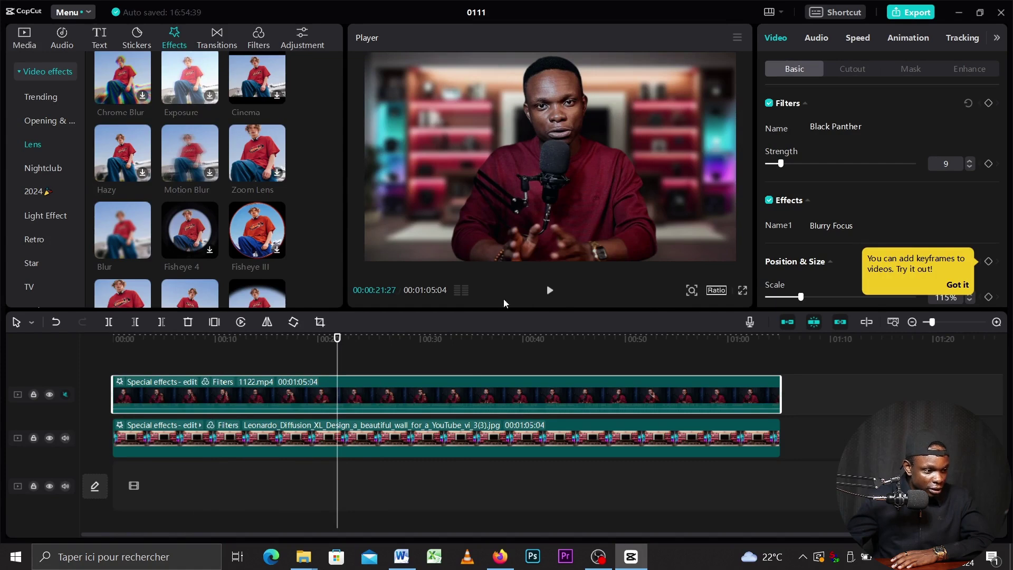
{"action": "left_click_drag", "start_coordinate": [587, 191], "coordinate": [577, 191]}
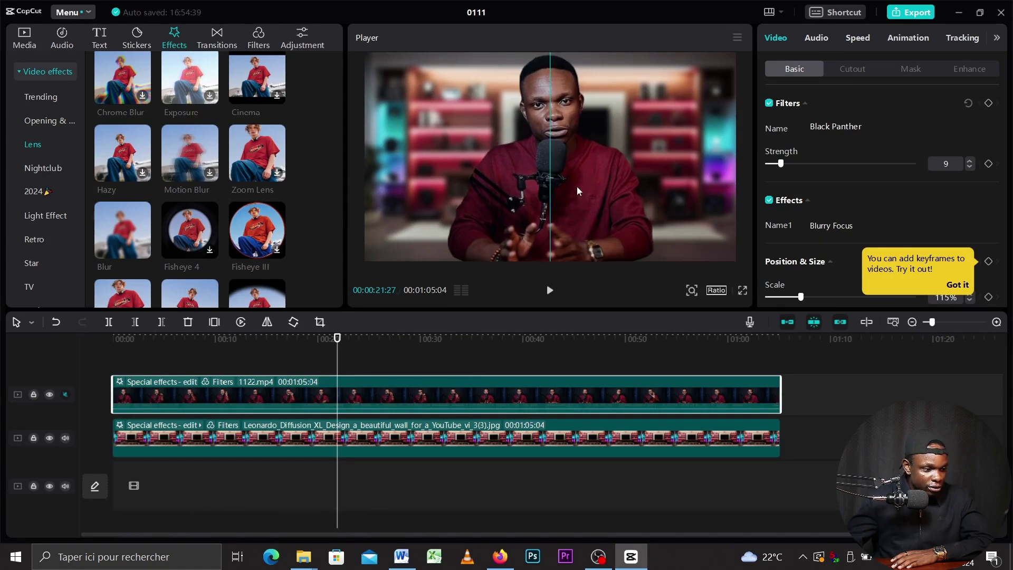
Step: Mark a range on the timeline with the in point at 00:00:21:20 and the out point at 00:00:33:11
{"action": "left_click", "coordinate": [335, 362]}
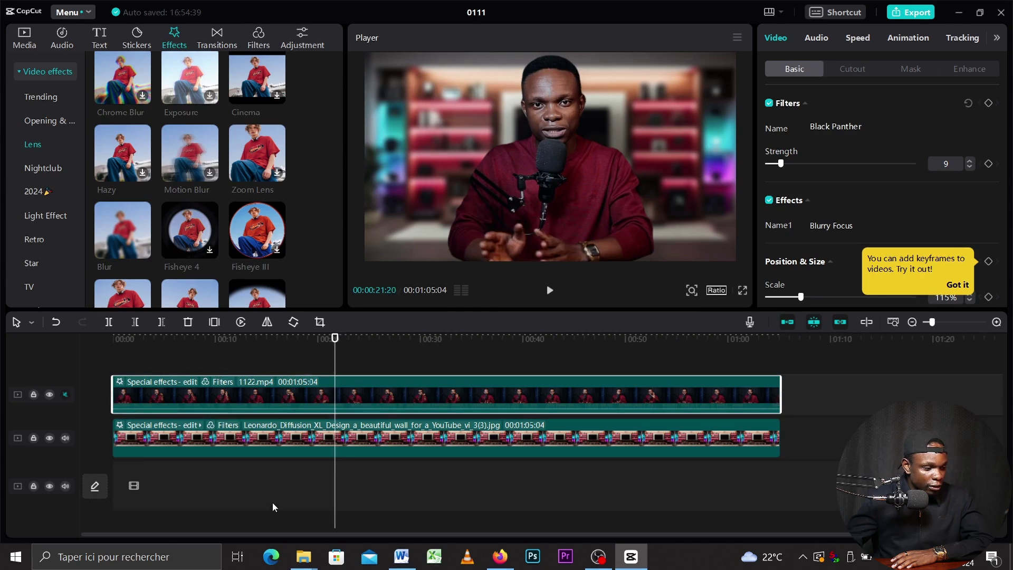
{"action": "key", "text": "i"}
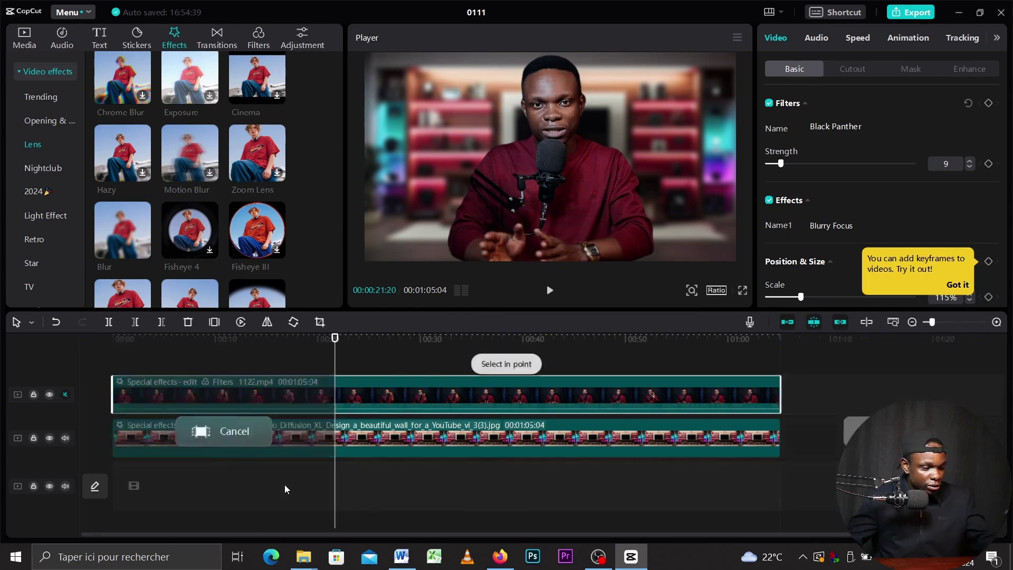
{"action": "left_click", "coordinate": [456, 344]}
{"action": "key", "text": "o"}
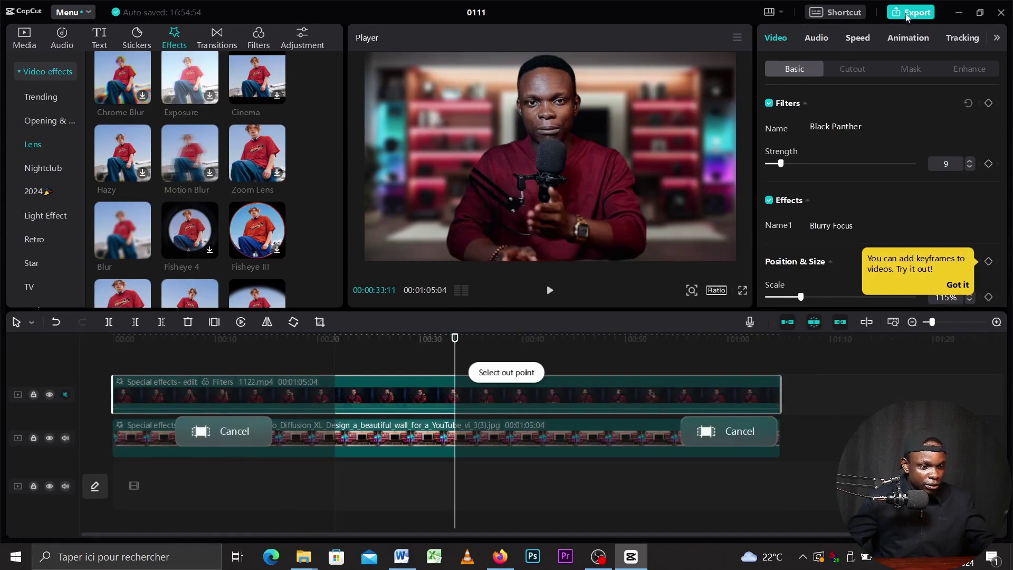
Step: Export the marked range as a video titled DGF to the Bureau (desktop) folder
{"action": "key", "text": "ctrl+e"}
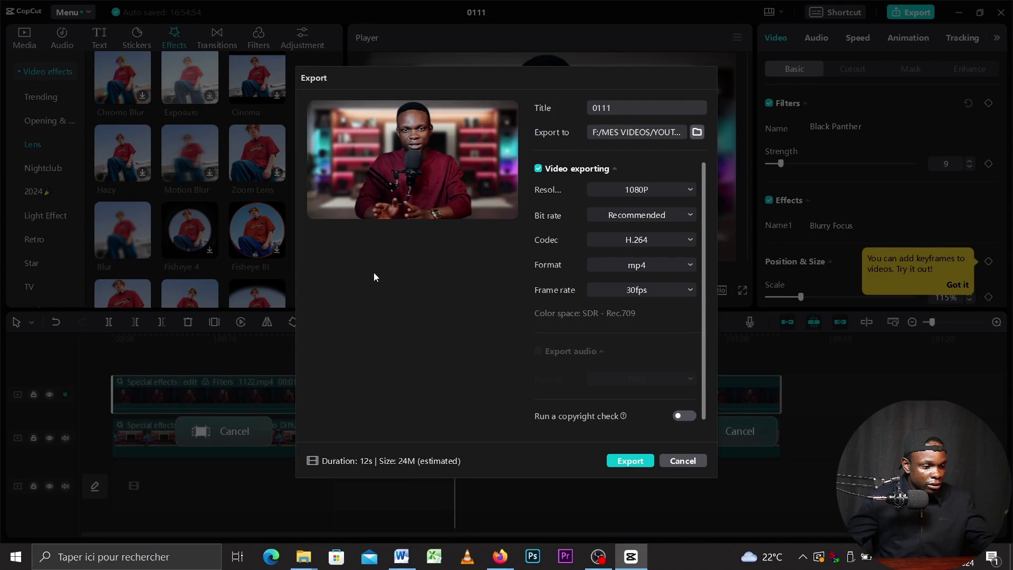
{"action": "left_click", "coordinate": [367, 160]}
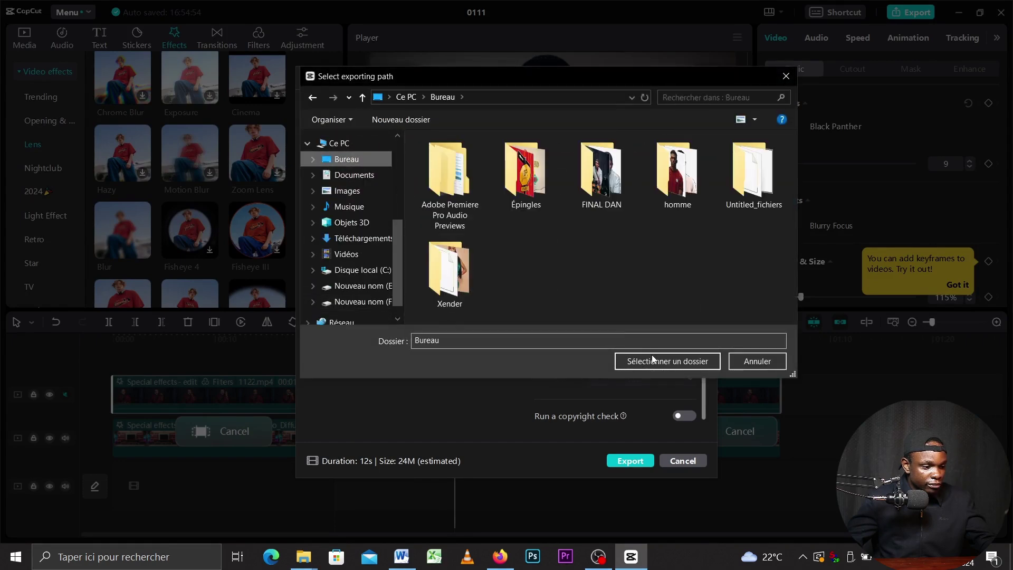
{"action": "left_click", "coordinate": [680, 364]}
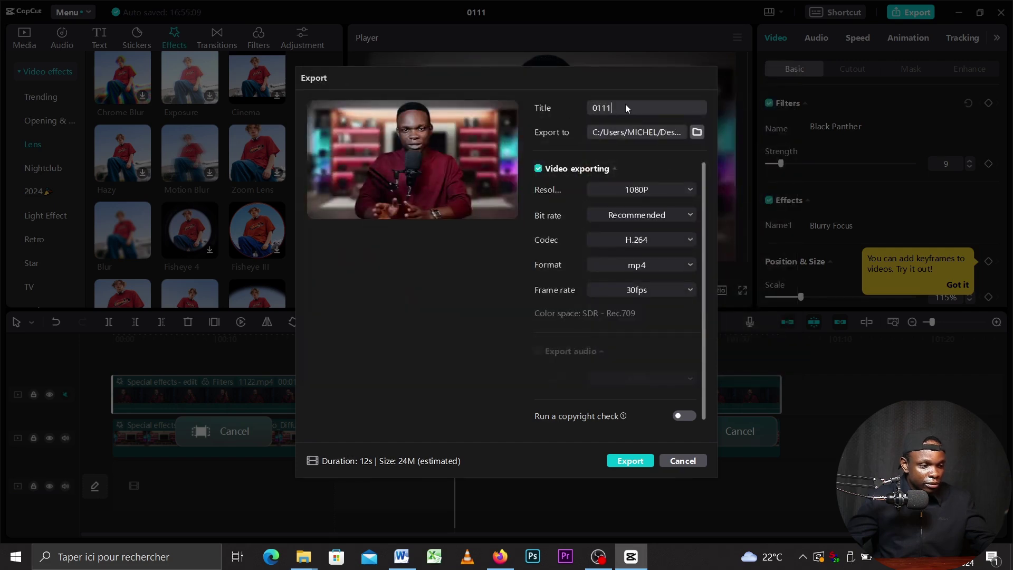
{"action": "key", "text": "BackSpace"}
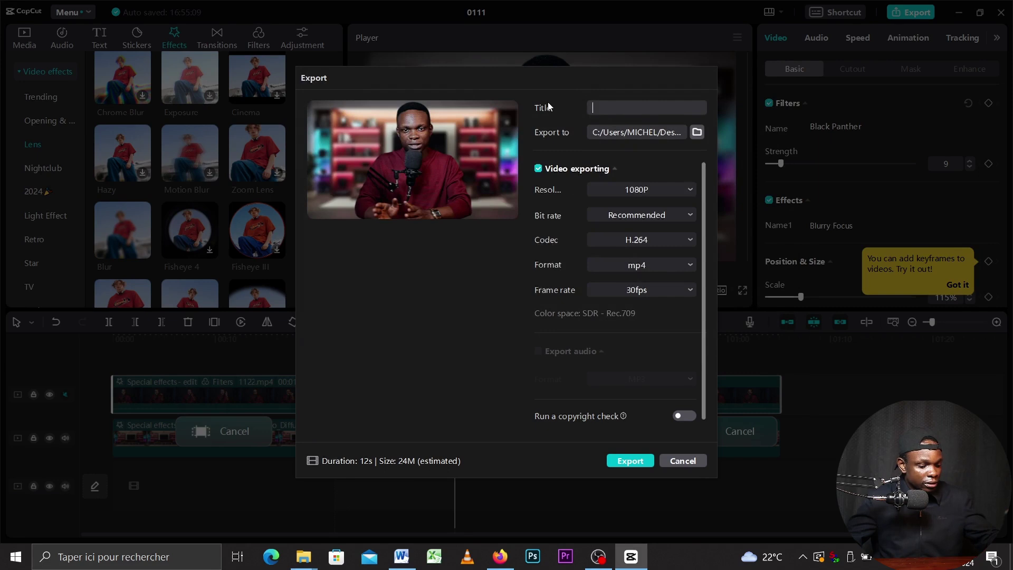
{"action": "type", "text": "DGF"}
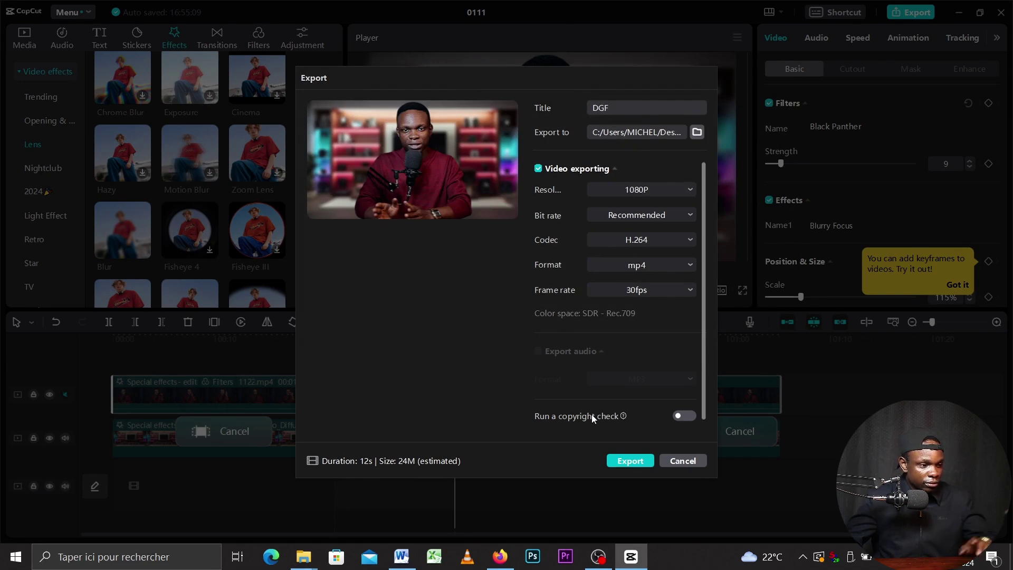
{"action": "left_click", "coordinate": [622, 460]}
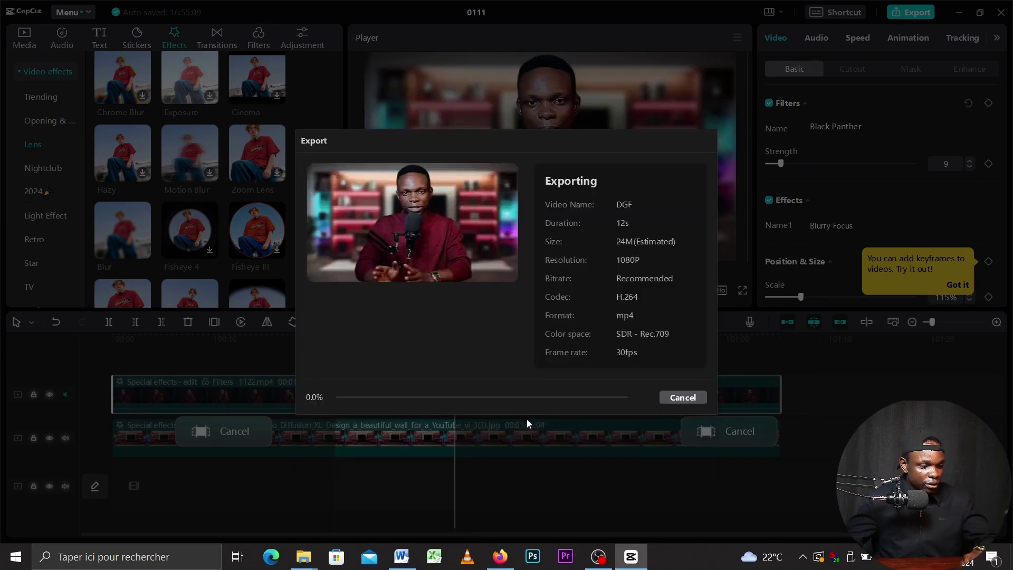